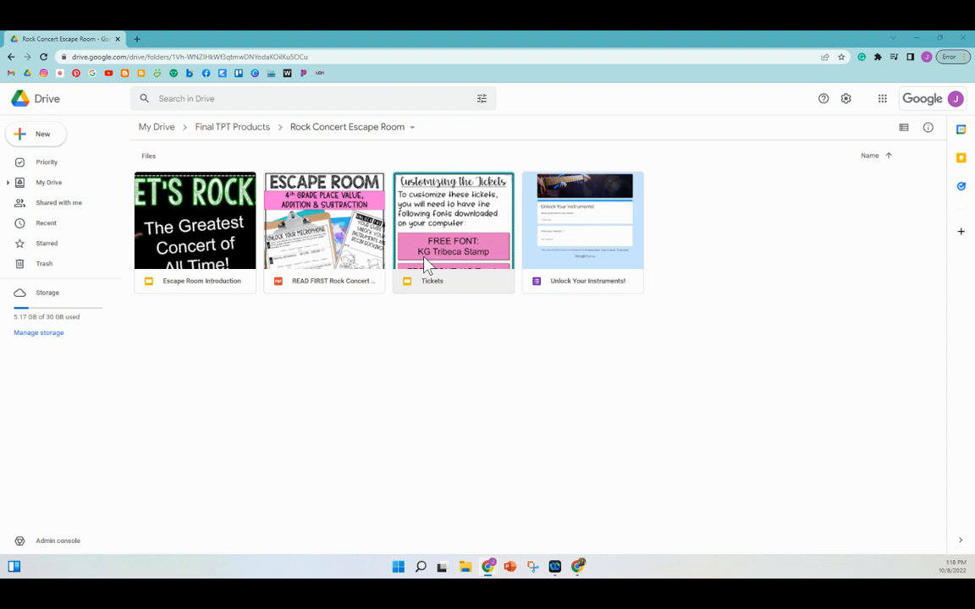
Open the Tickets file from the Rock Concert Escape Room folder in Google Slides
double_click(471, 241)
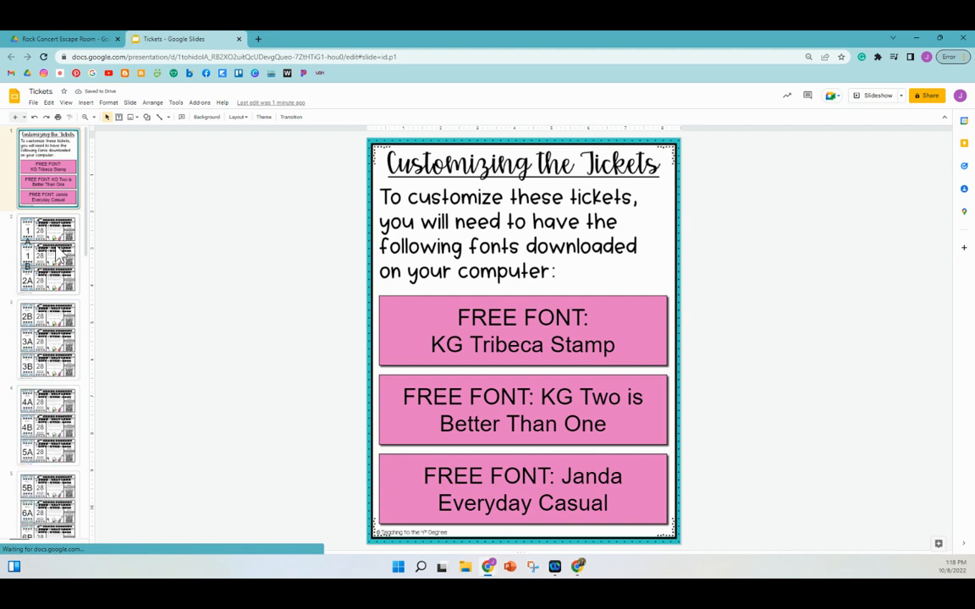
Browse the first ticket slides, then return to the first one
left_click(56, 252)
left_click(65, 332)
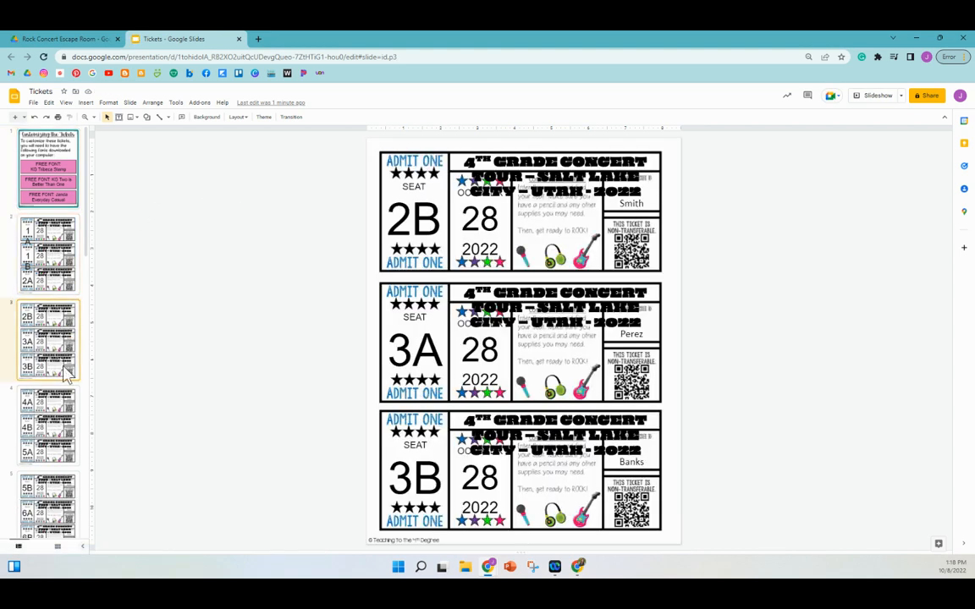
key("Down")
left_click(52, 283)
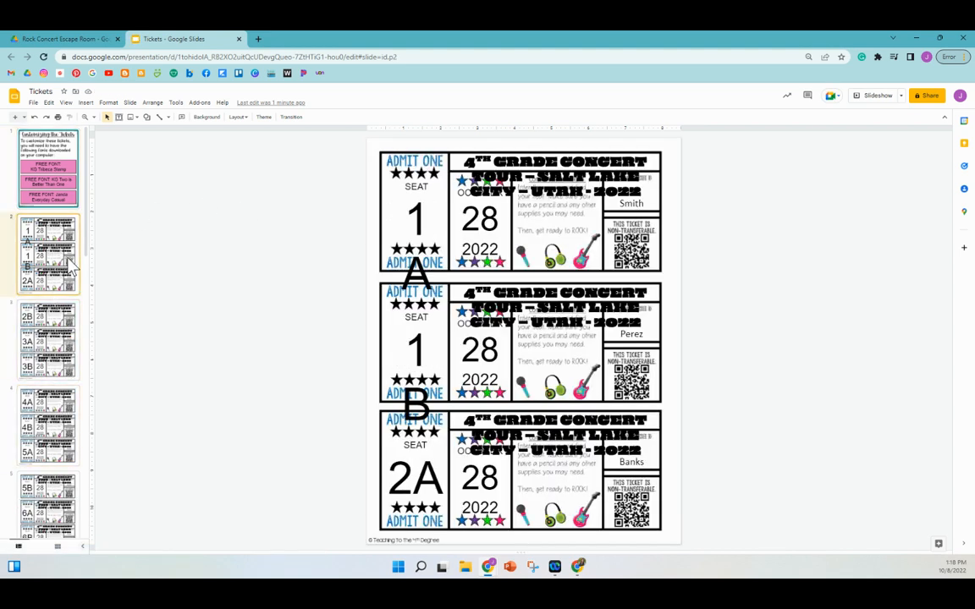
Download the deck as Microsoft PowerPoint (.pptx) and open the downloaded file
left_click(34, 103)
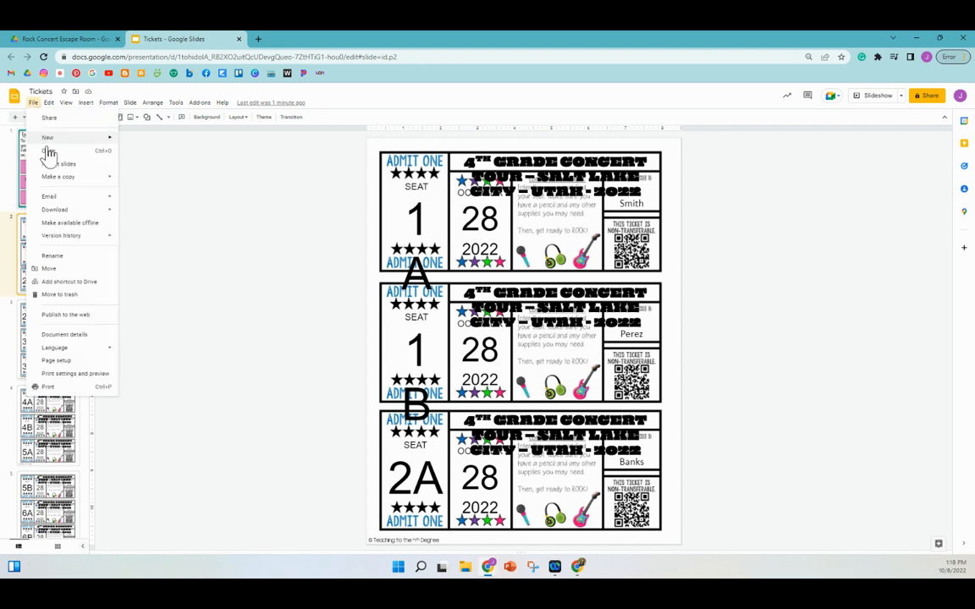
mouse_move(89, 212)
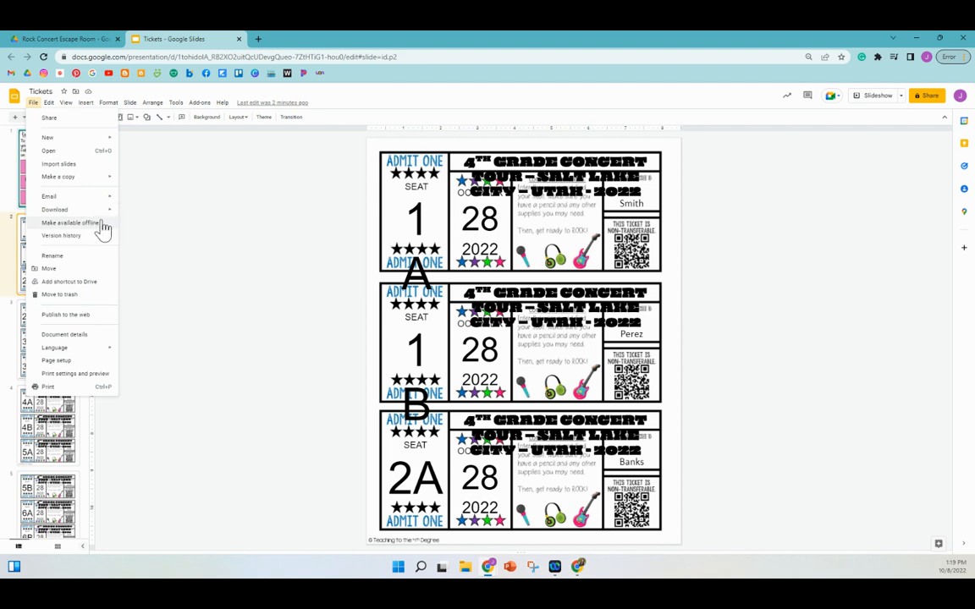
left_click(142, 220)
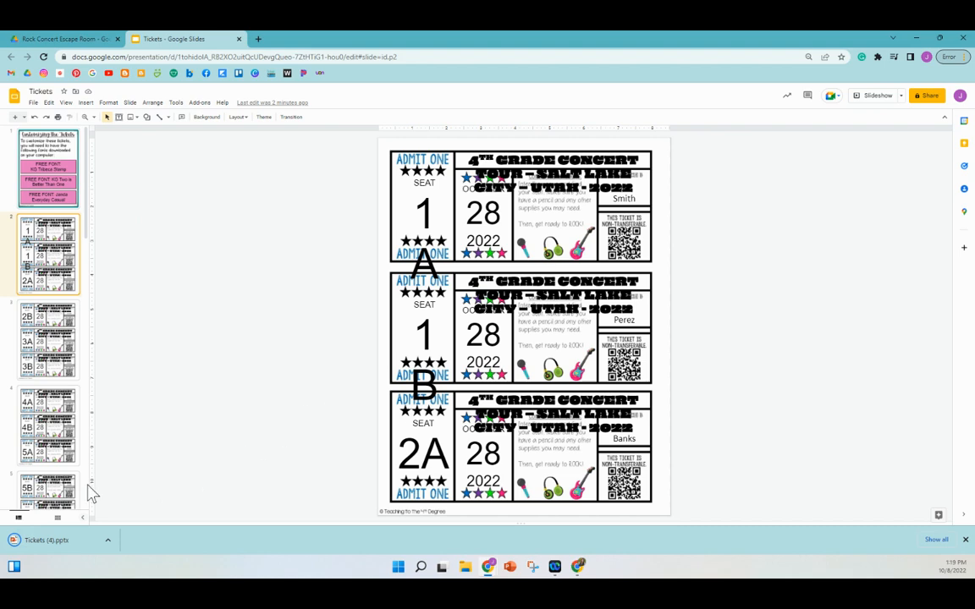
left_click(58, 540)
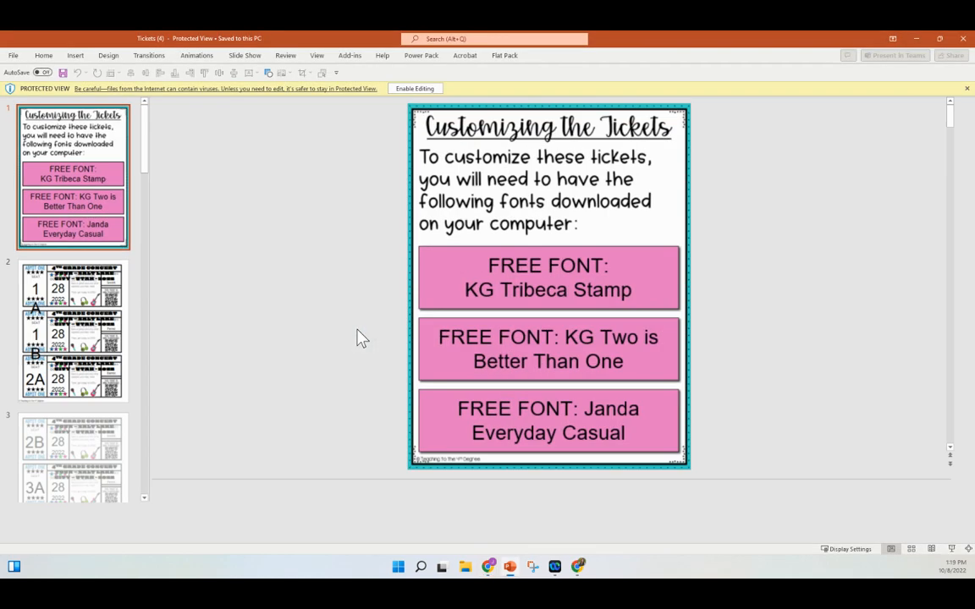
Enable editing on the Protected View Tickets (4).pptx deck
left_click(428, 91)
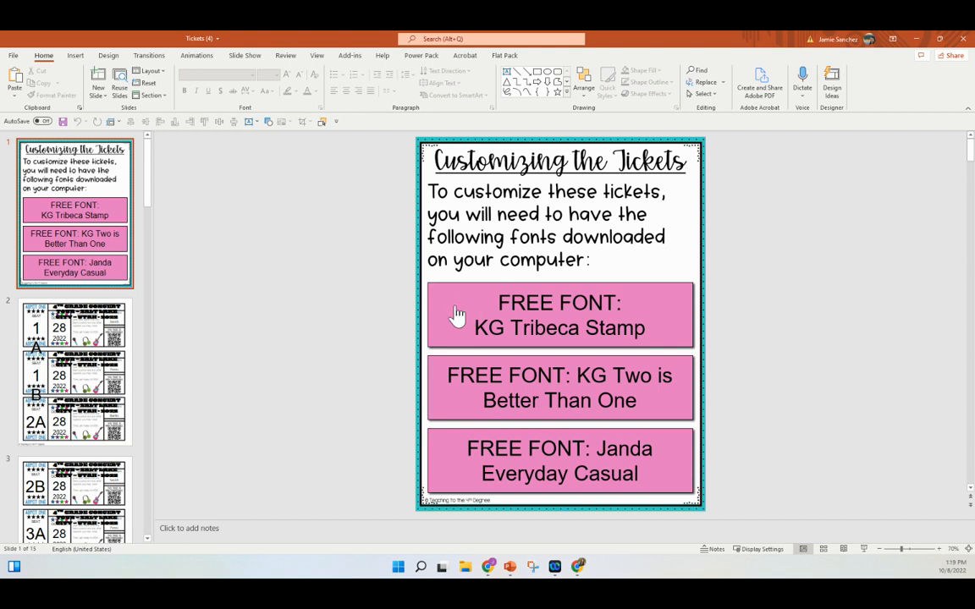
left_click(478, 324, "ctrl")
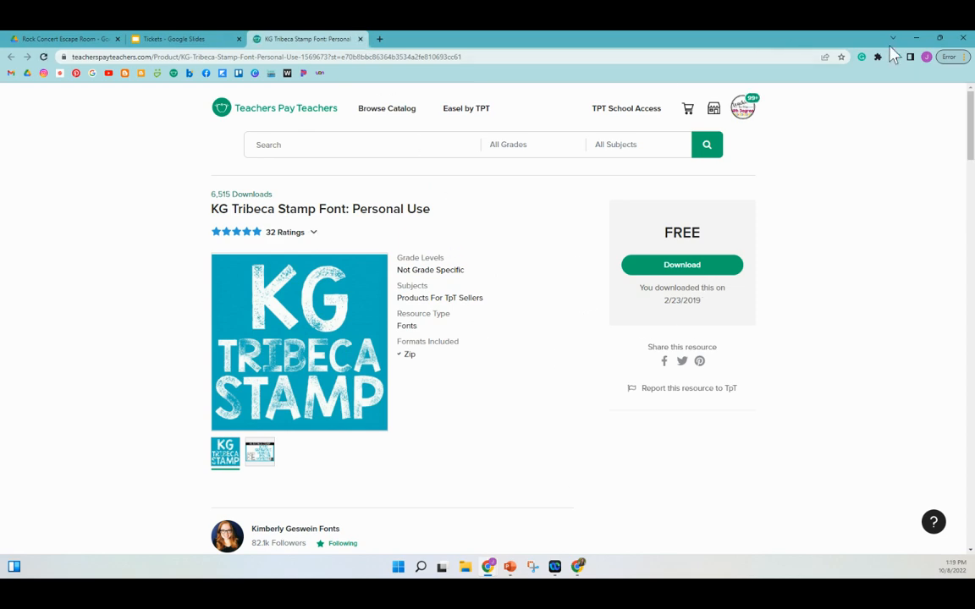
left_click(920, 39)
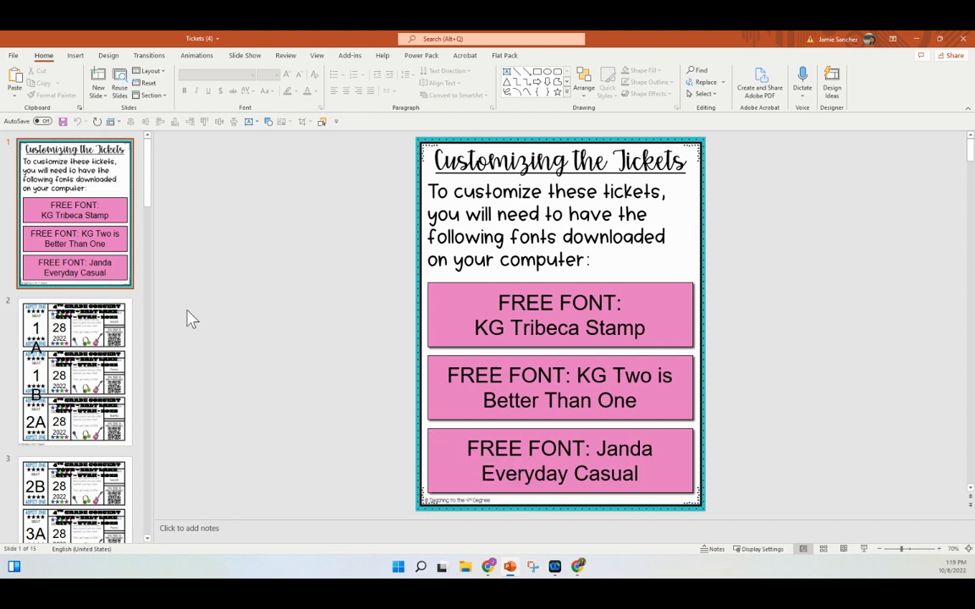
From slide 2, replace Arial with KG Tribeca Stamp across the whole presentation
left_click(96, 338)
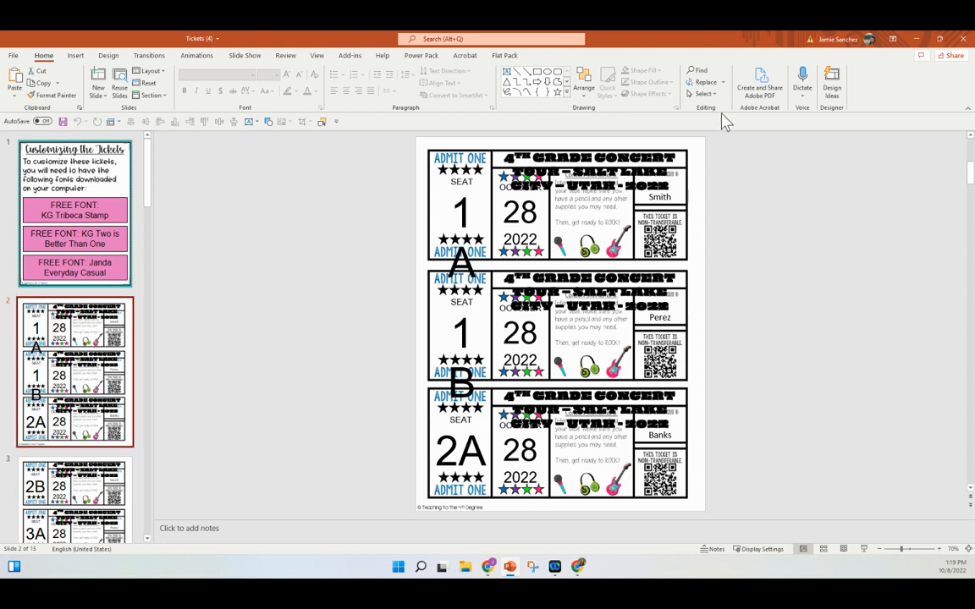
left_click(721, 82)
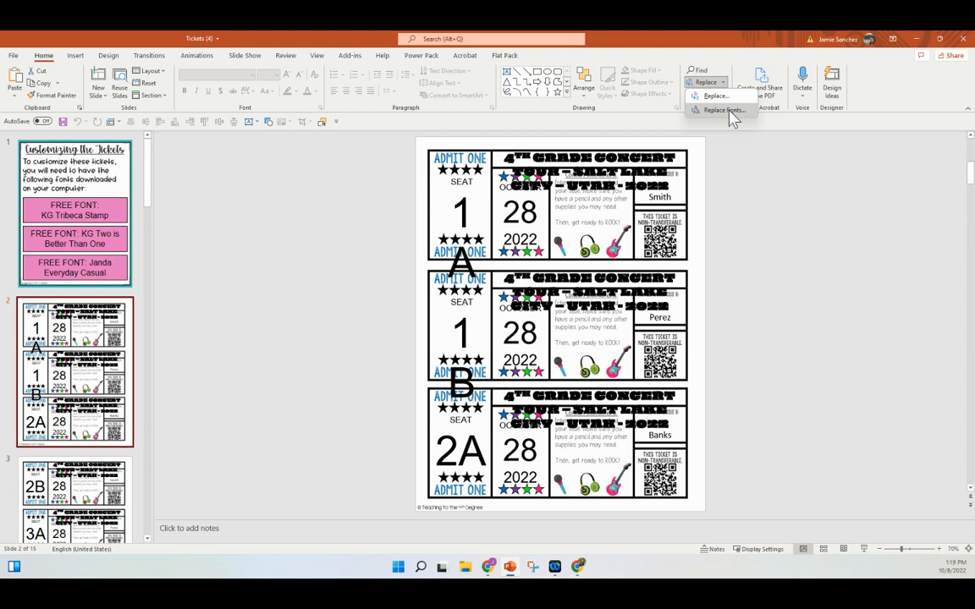
left_click(729, 112)
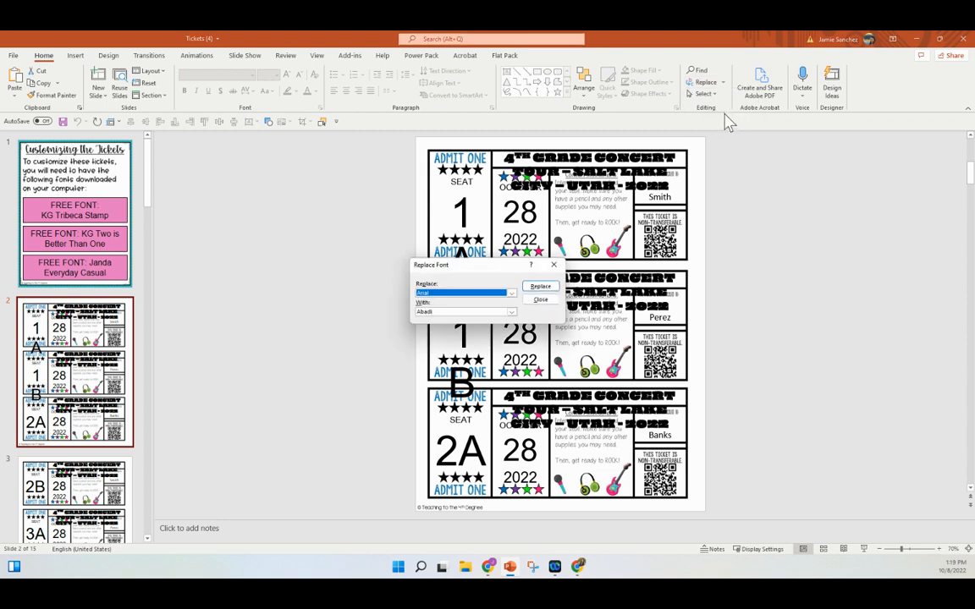
left_click(511, 311)
scroll(488, 348, "down", 20)
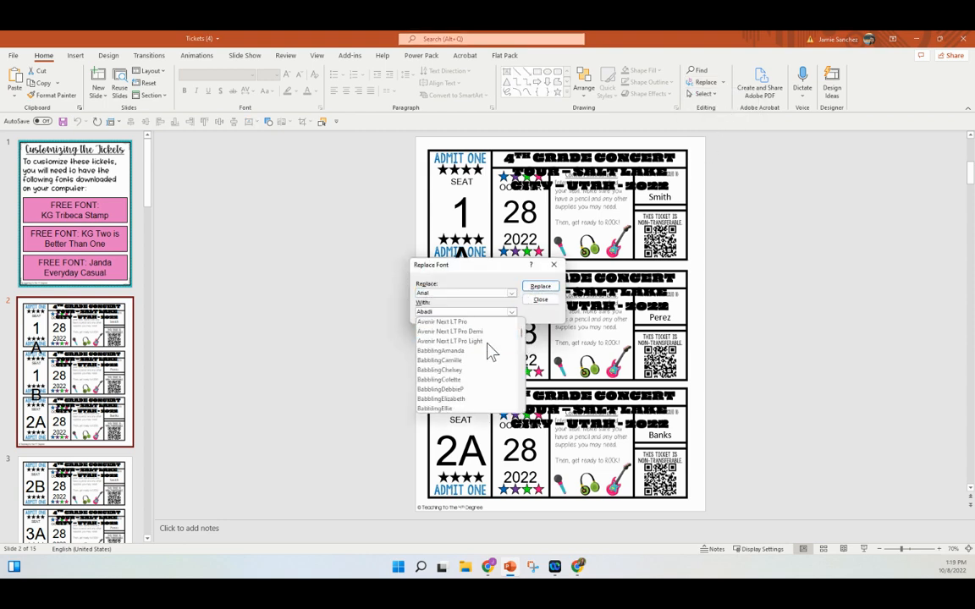
scroll(488, 348, "down", 15)
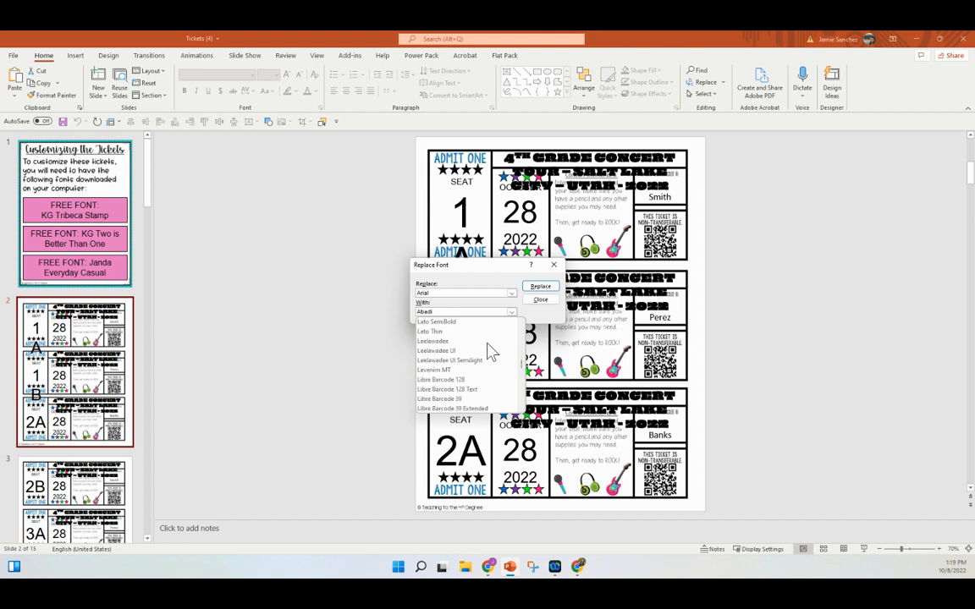
scroll(488, 349, "up", 2)
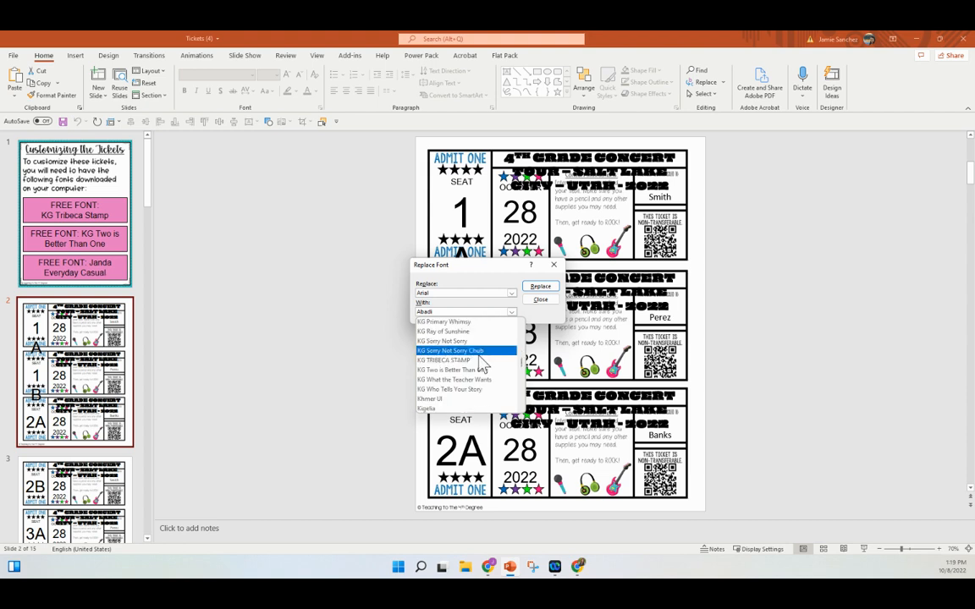
left_click(480, 359)
left_click(541, 287)
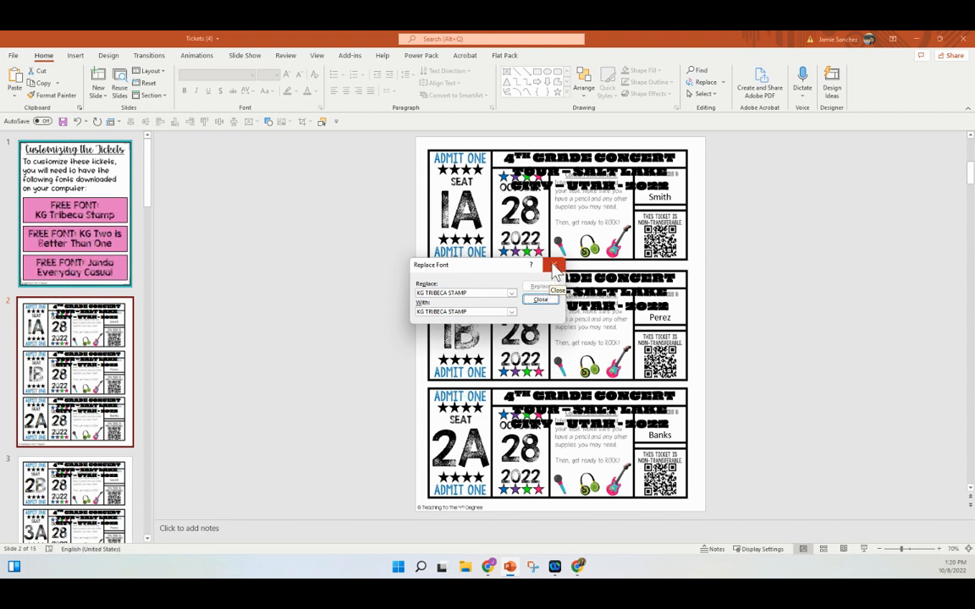
left_click(554, 267)
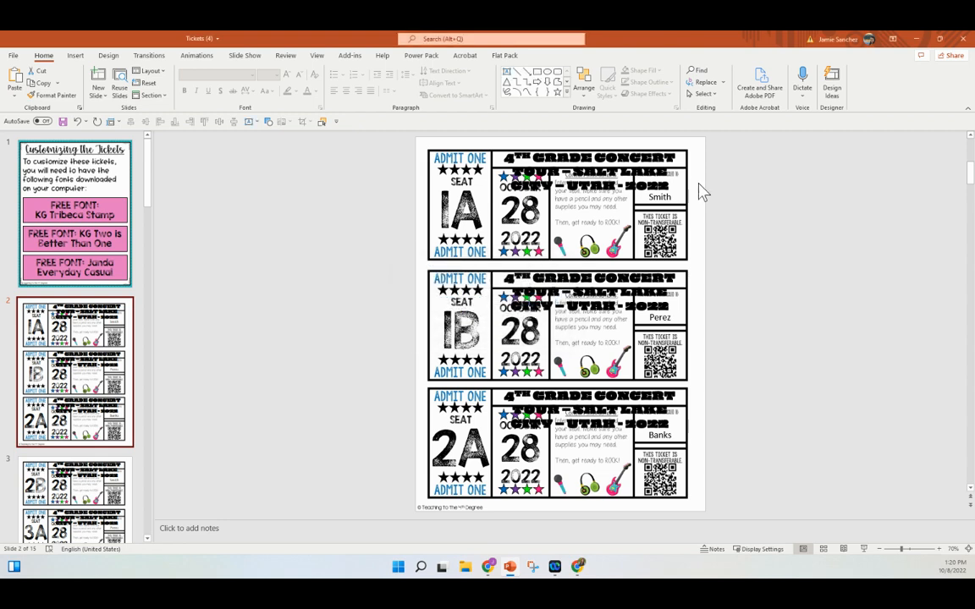
Replace the missing ticket font with KG Two is Better Than One throughout the slides
left_click(722, 82)
left_click(727, 98)
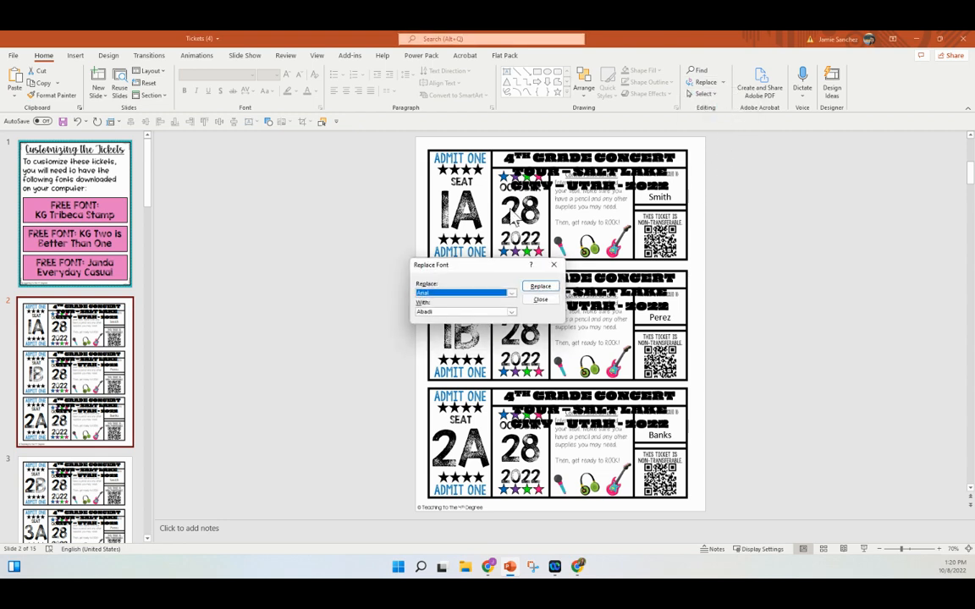
left_click(512, 294)
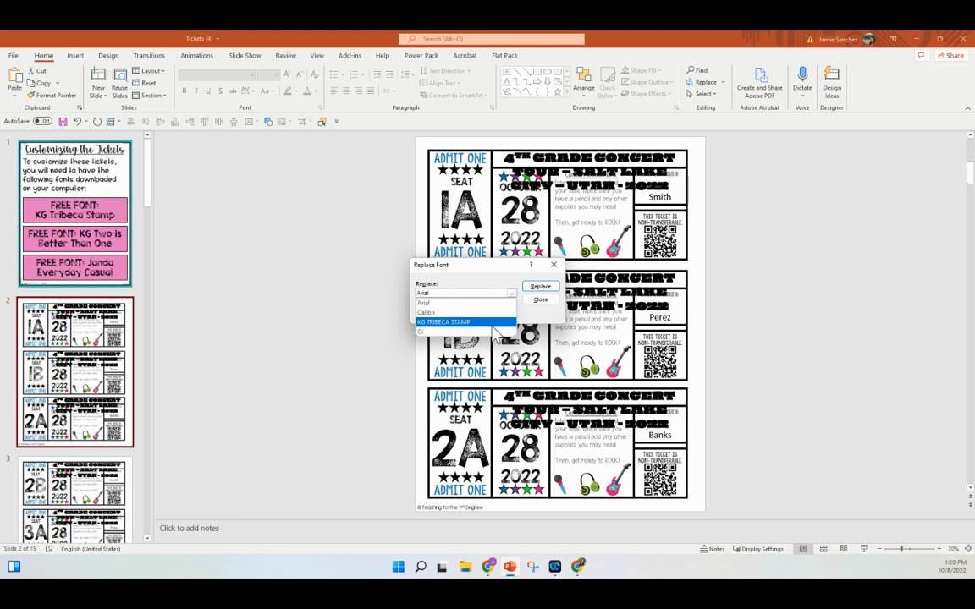
left_click(491, 327)
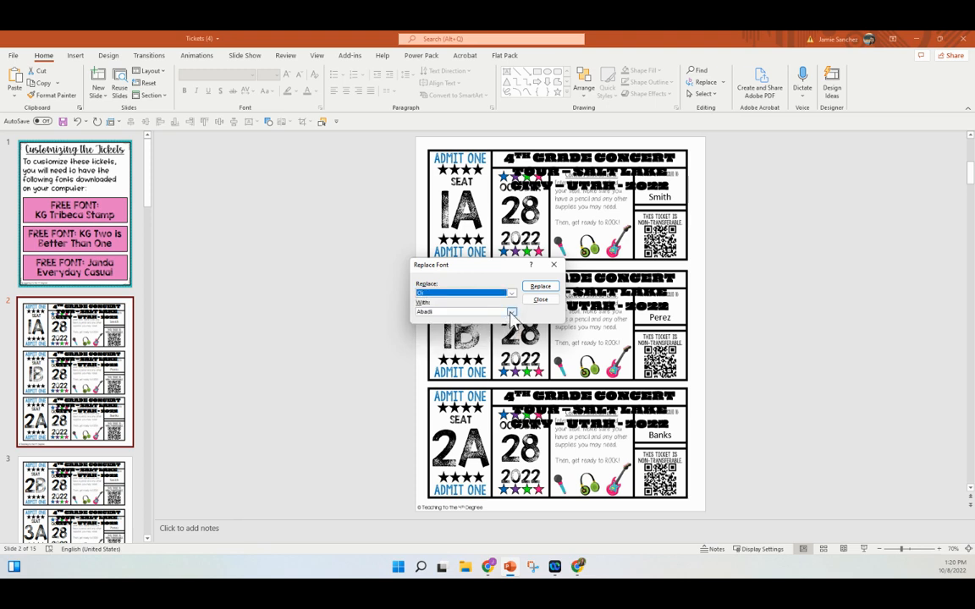
left_click(512, 313)
scroll(500, 372, "down", 15)
scroll(500, 372, "down", 20)
scroll(500, 372, "down", 20)
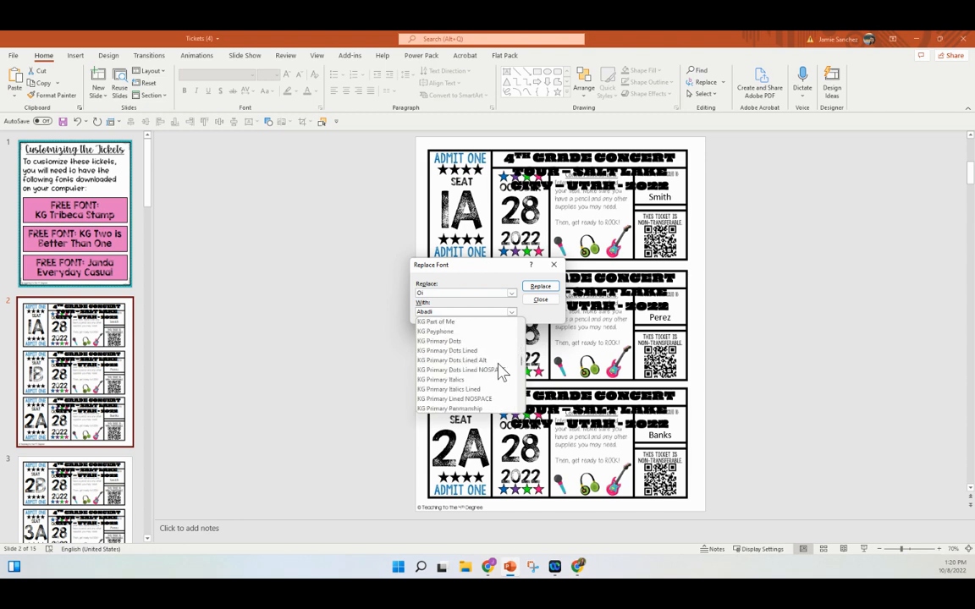
scroll(500, 372, "down", 1)
scroll(500, 372, "down", 8)
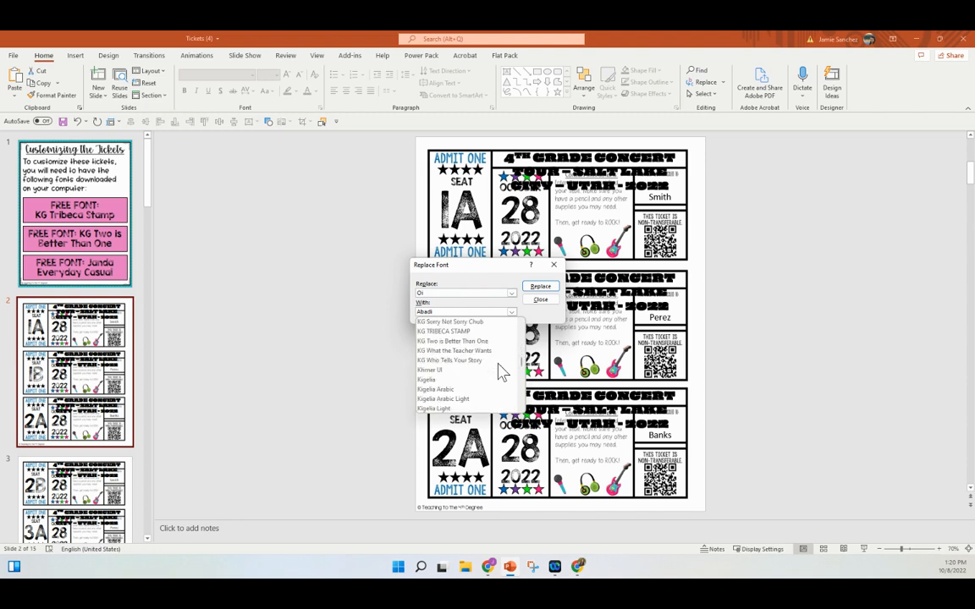
left_click(453, 341)
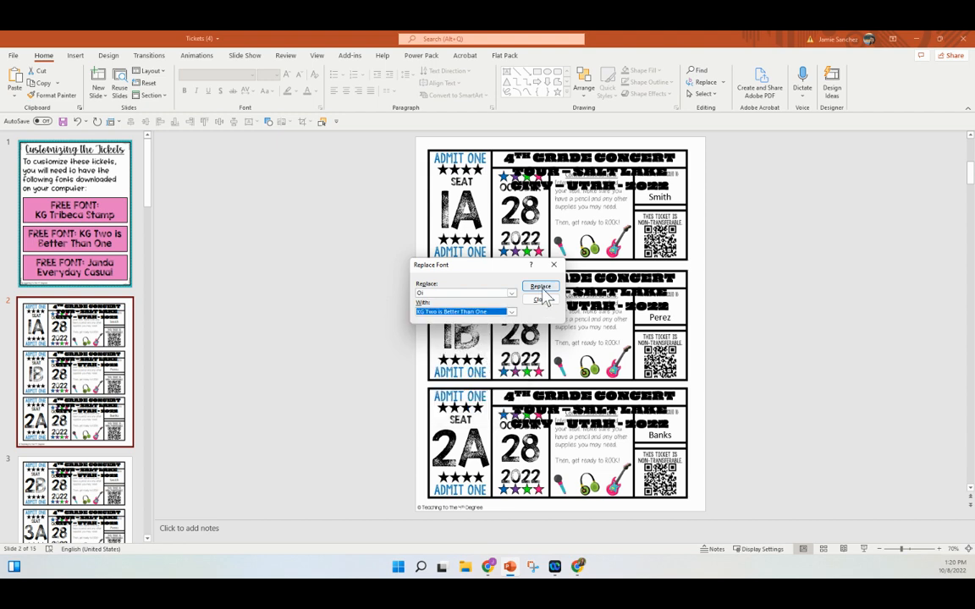
left_click(540, 286)
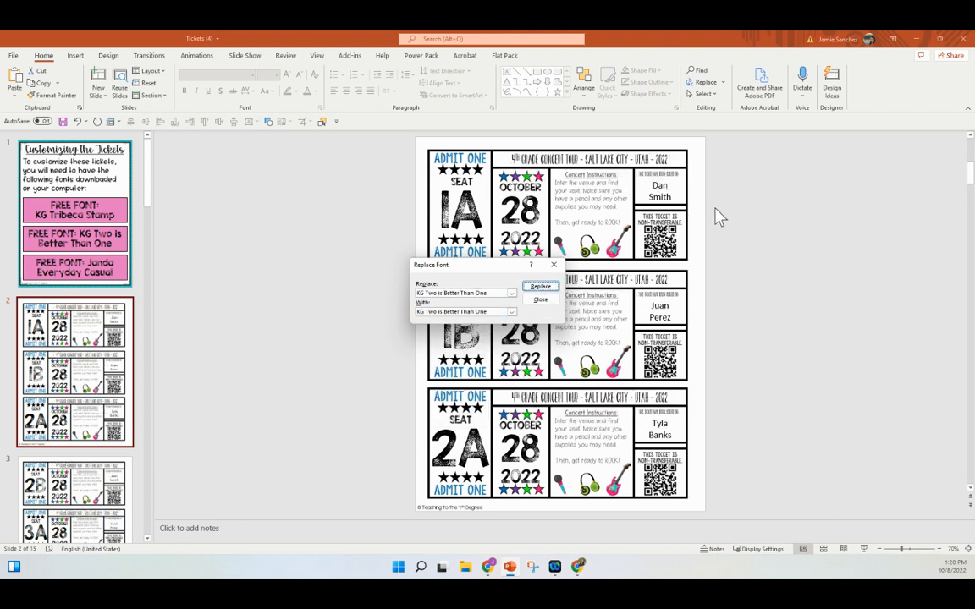
left_click(554, 266)
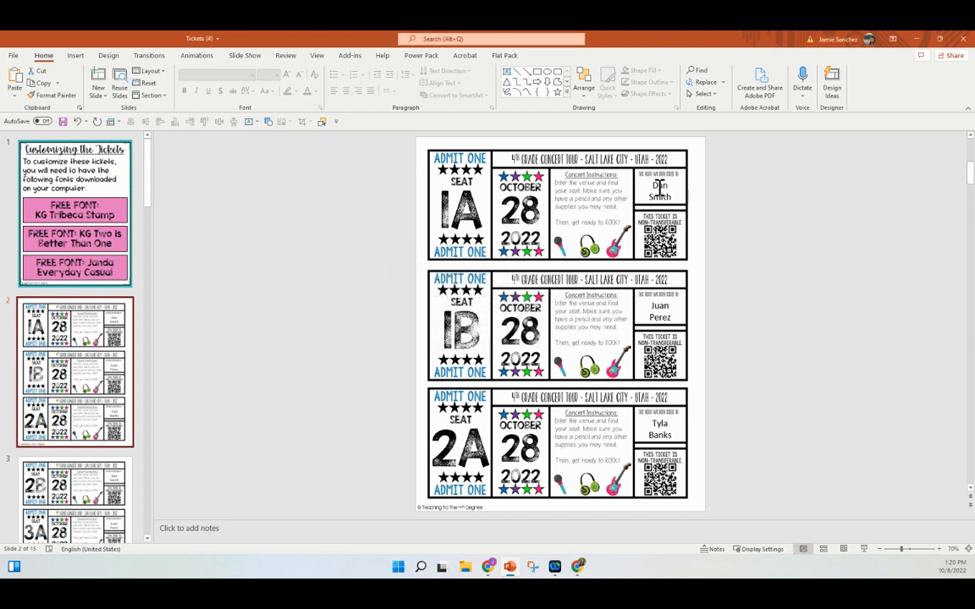
Replace Calibri with Janda Everyday Casual in all ticket slides
left_click(722, 82)
left_click(729, 107)
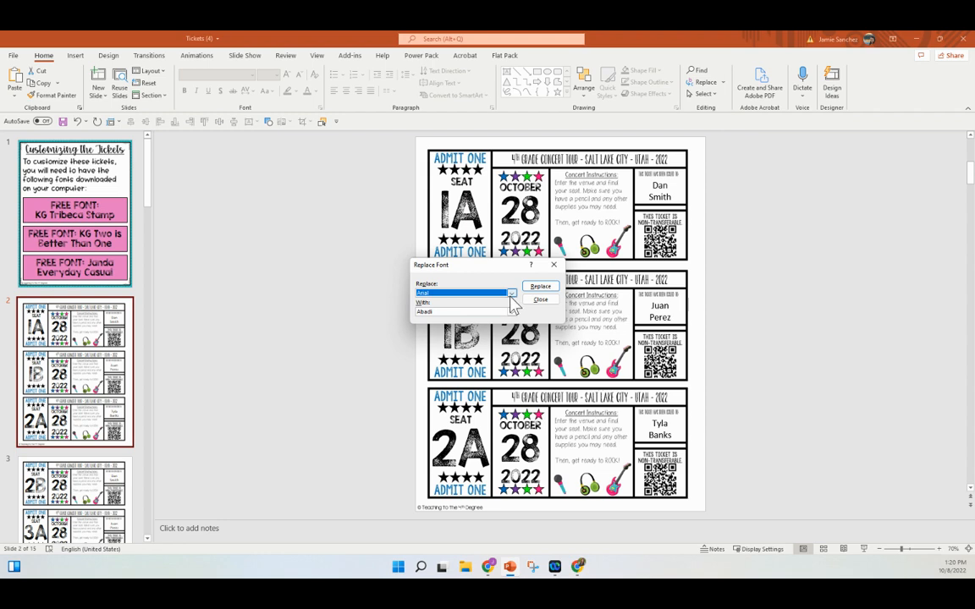
left_click(512, 294)
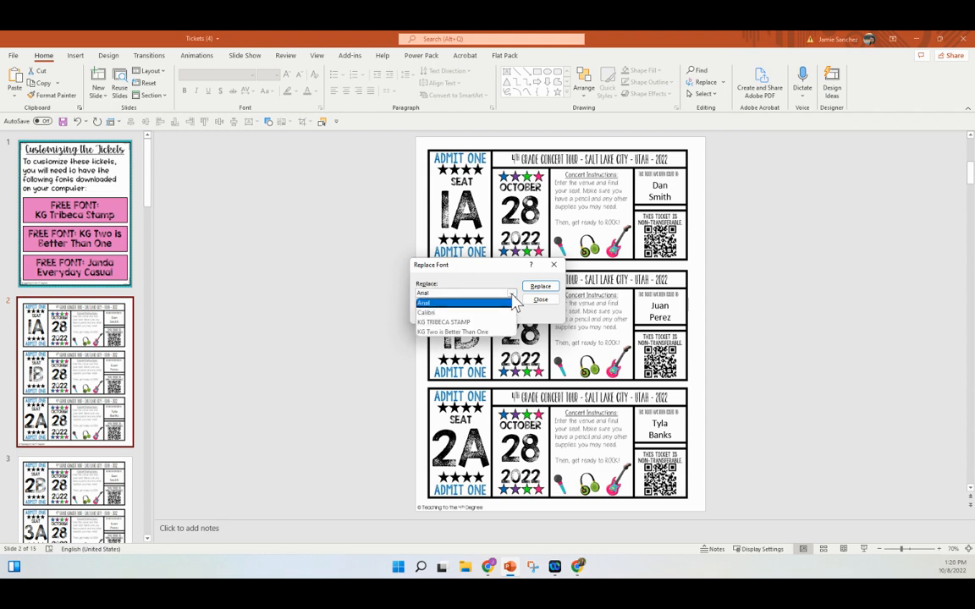
left_click(507, 312)
left_click(511, 312)
scroll(502, 364, "down", 10)
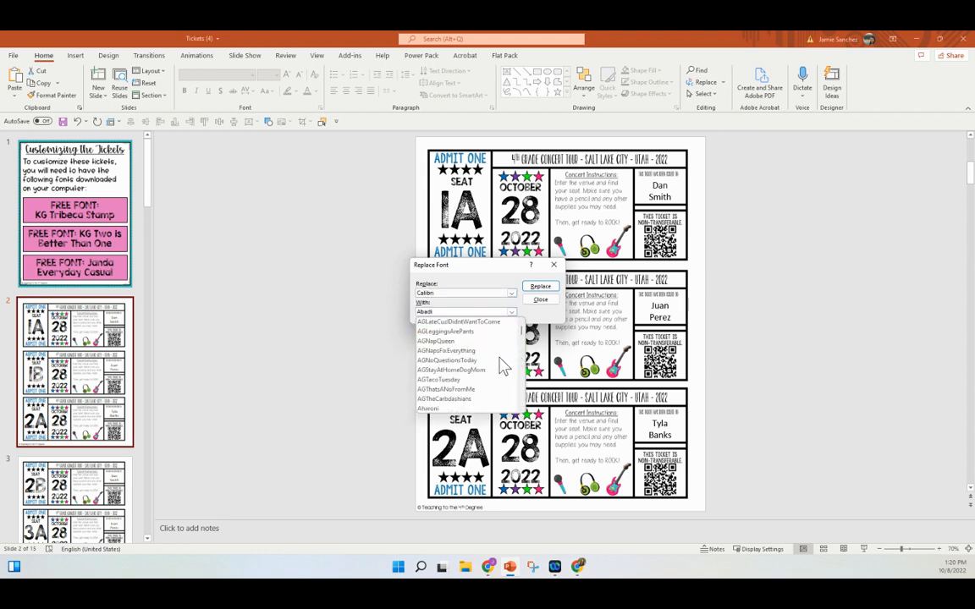
scroll(502, 365, "down", 15)
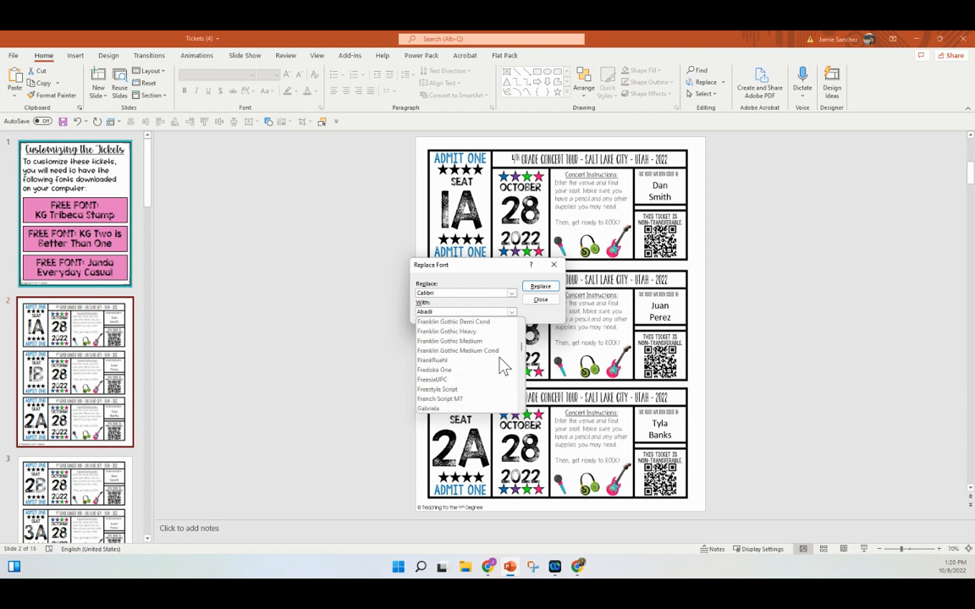
scroll(503, 365, "down", 15)
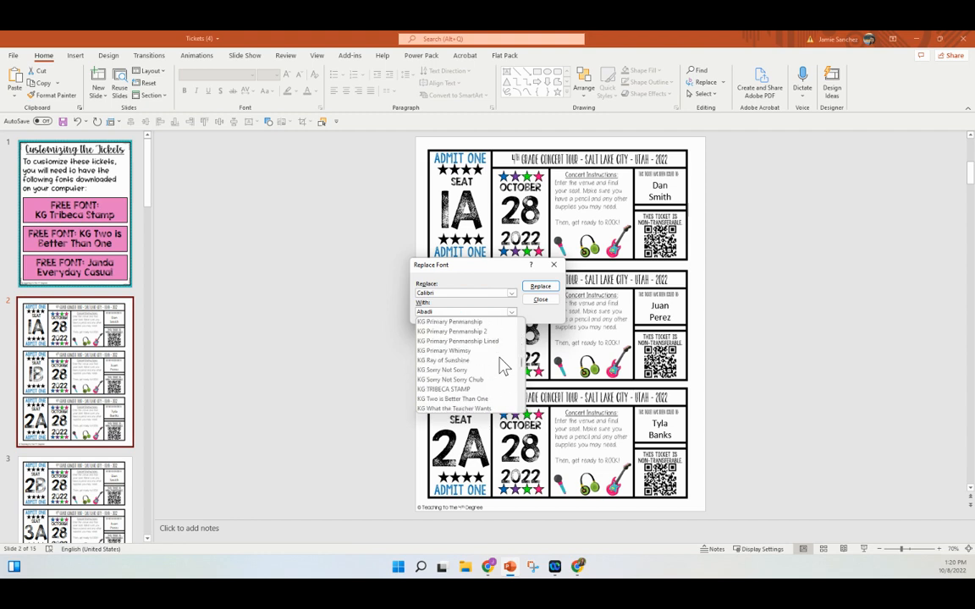
scroll(502, 366, "up", 10)
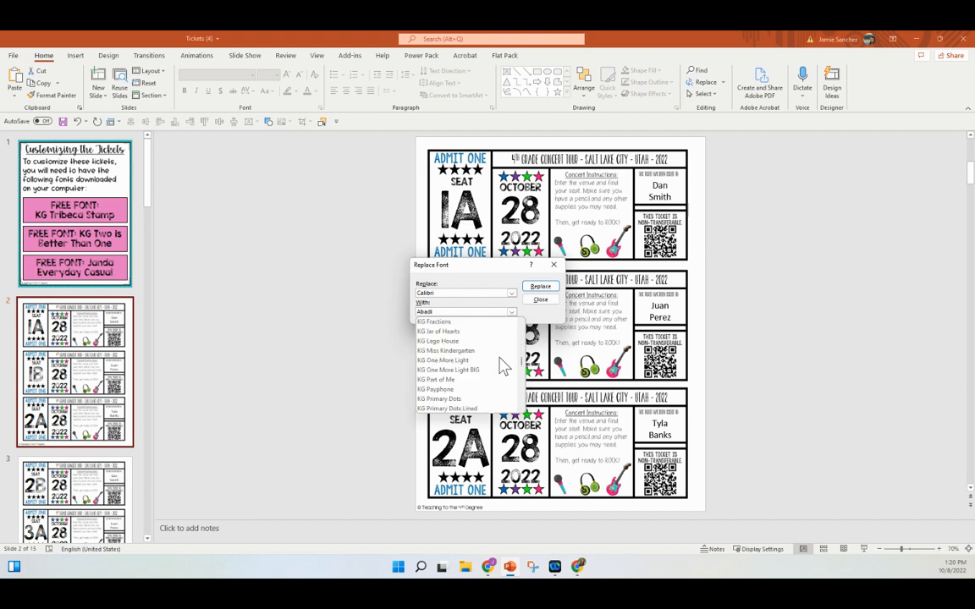
scroll(503, 365, "up", 8)
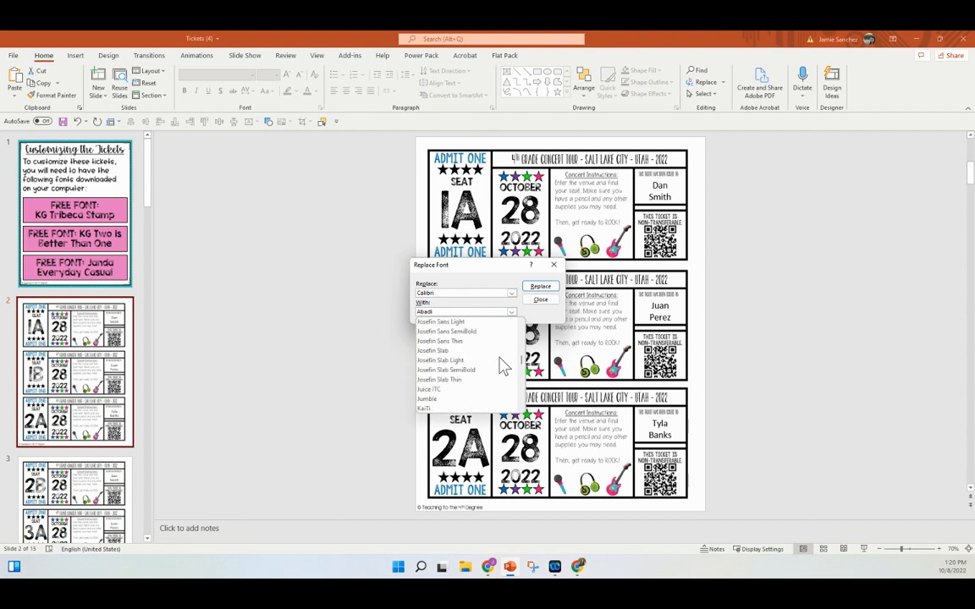
scroll(500, 366, "up", 2)
left_click(488, 389)
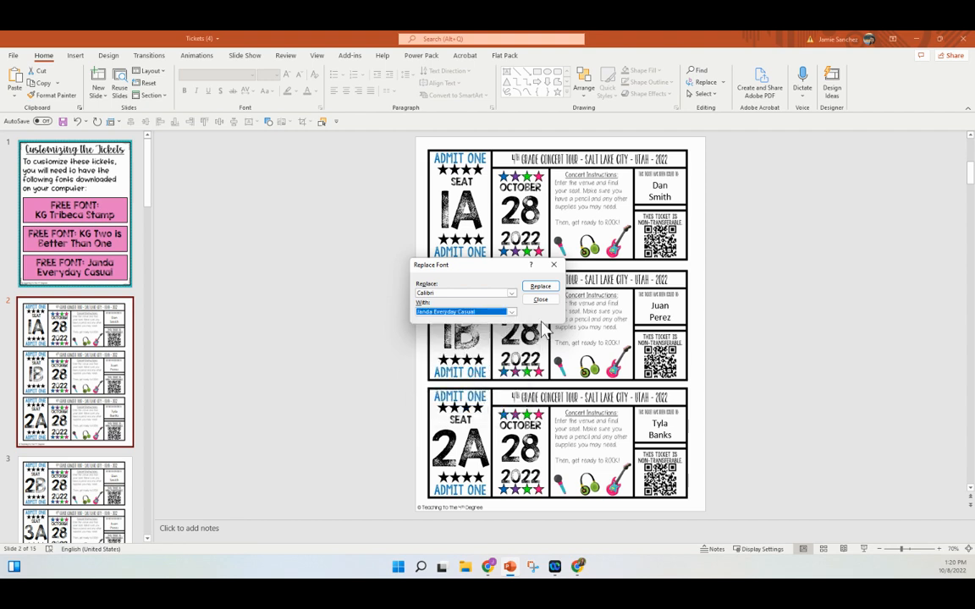
left_click(544, 287)
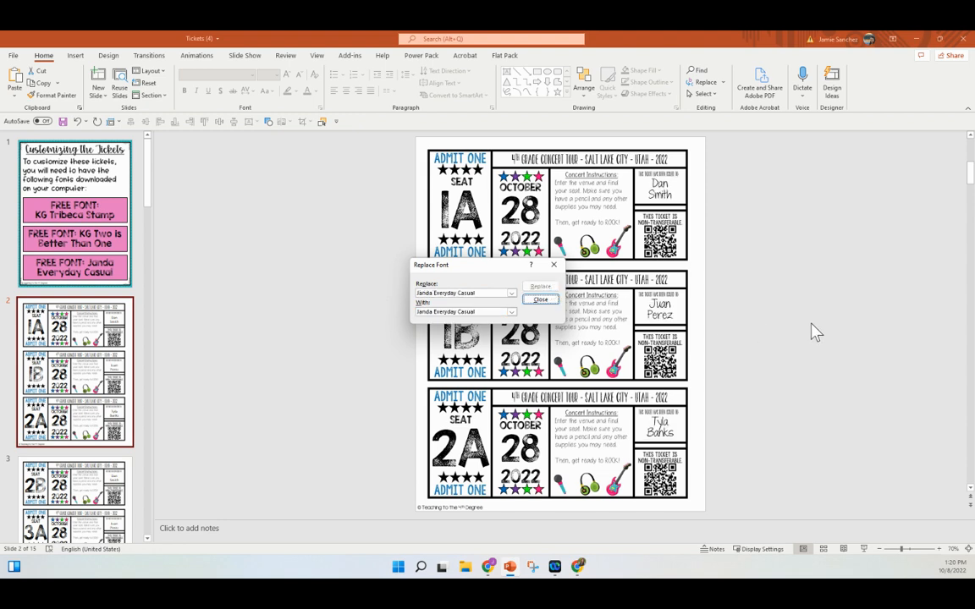
Close the font dialog and check the restyled 1A and 1B seat labels on slide 2
left_click(550, 265)
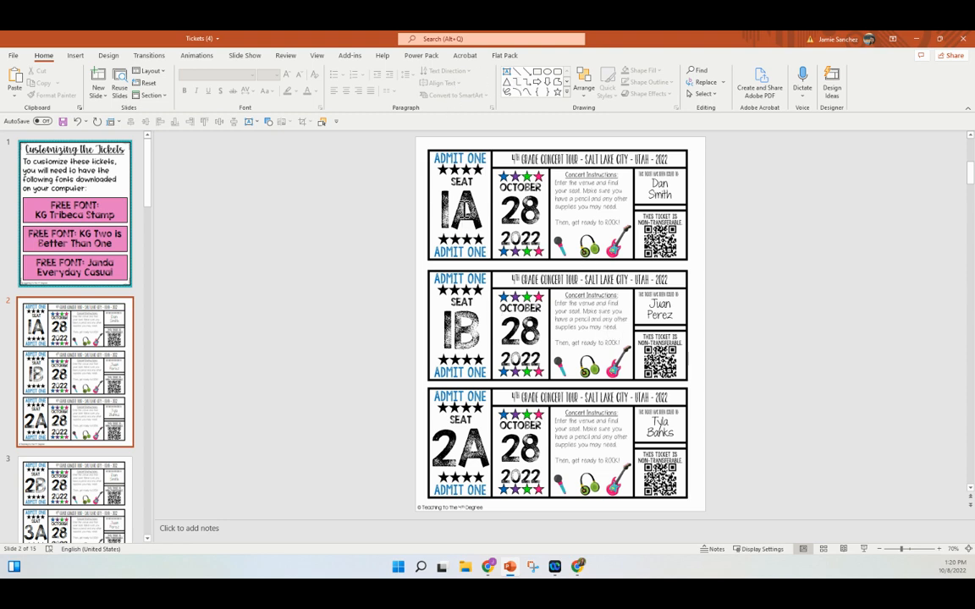
left_click(465, 215)
left_click(475, 325)
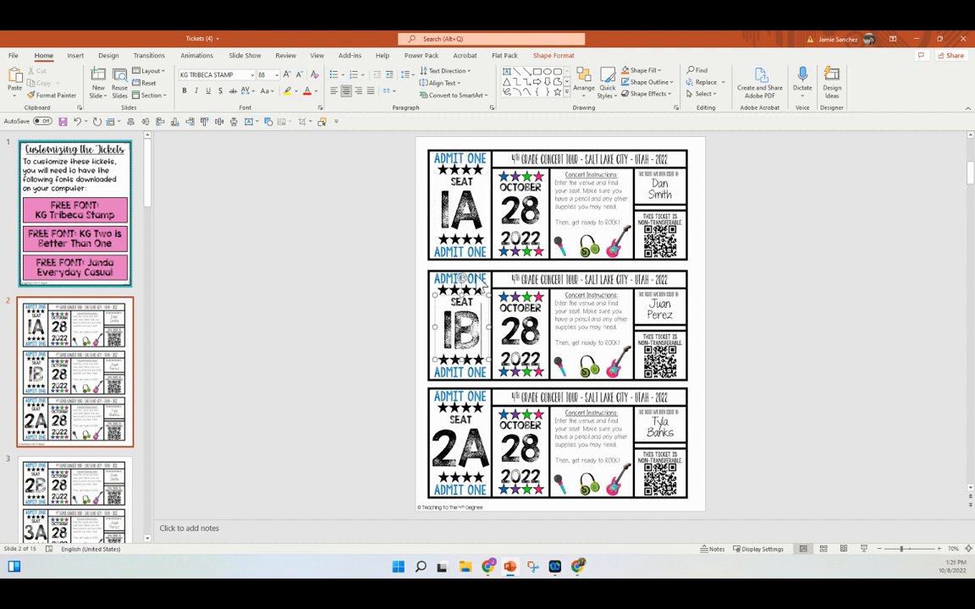
Browse slides 3 and 4, ending on slide 15 with seats 20B, 21A and 21B
left_click(95, 429)
scroll(95, 432, "down", 2)
scroll(96, 435, "down", 2)
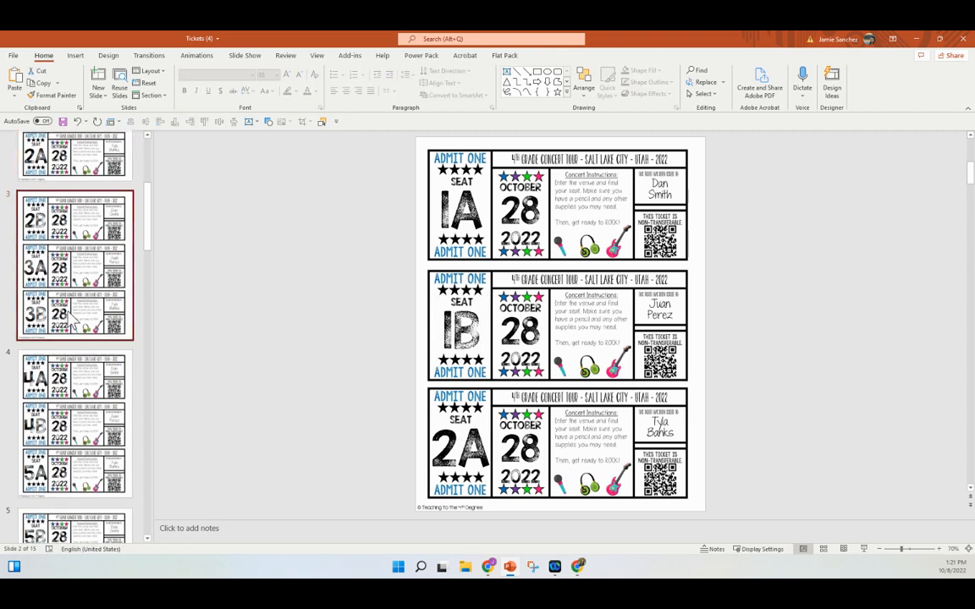
left_click(81, 322)
scroll(77, 372, "down", 1)
left_click(85, 373)
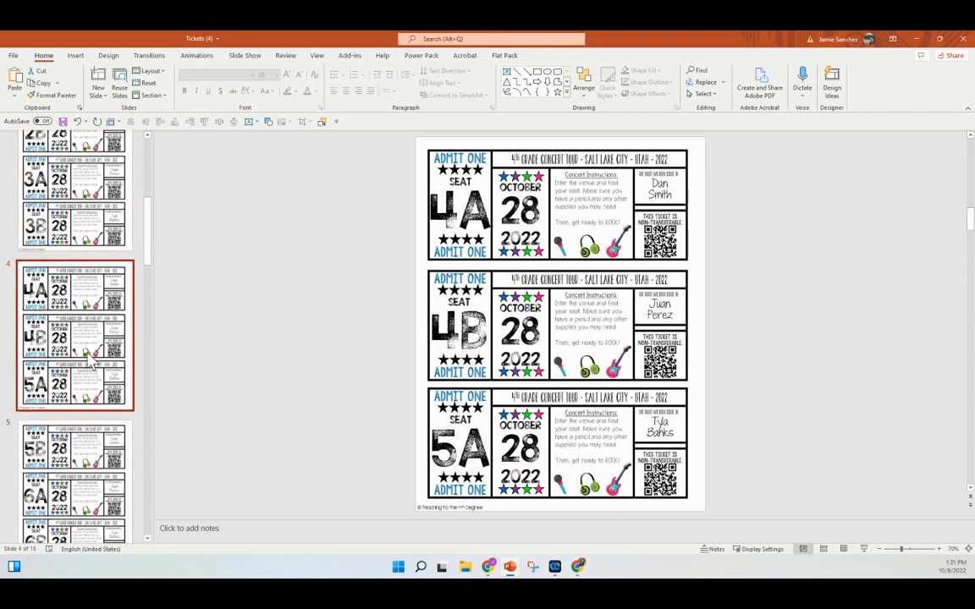
scroll(88, 362, "down", 5)
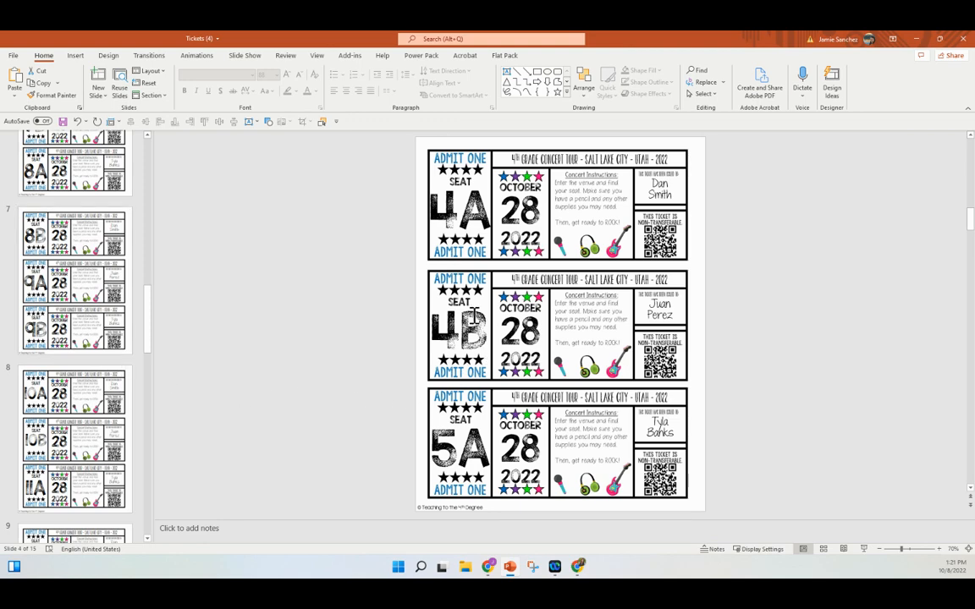
scroll(115, 282, "down", 10)
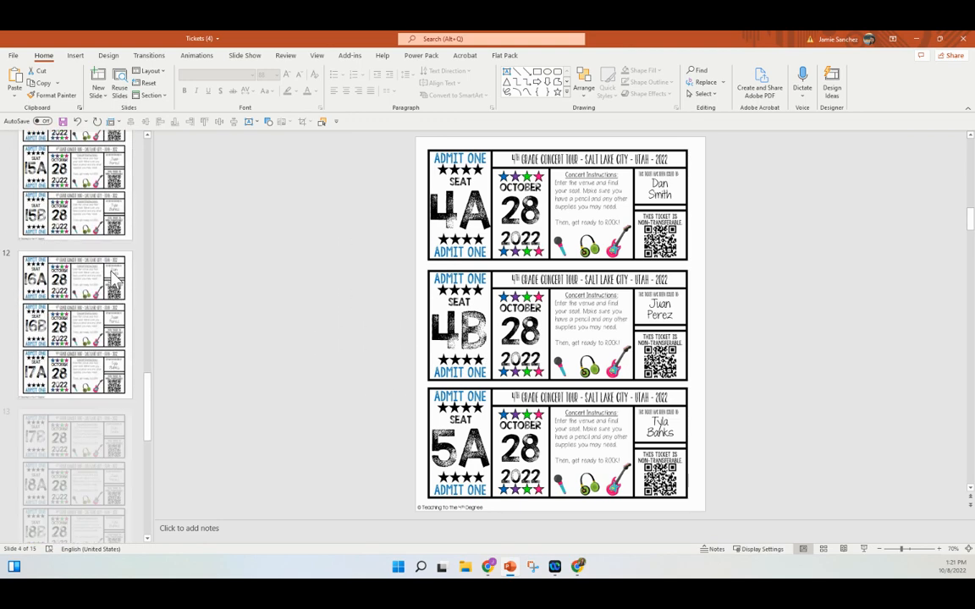
left_click(76, 390)
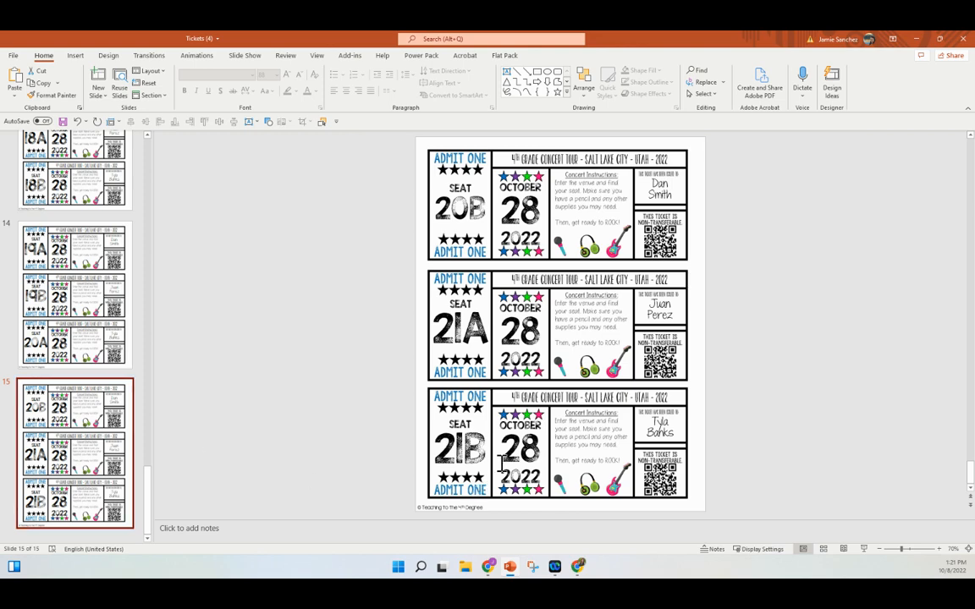
On slide 2, retype the third ticket's seat label 2A as 1C
scroll(53, 359, "up", 15)
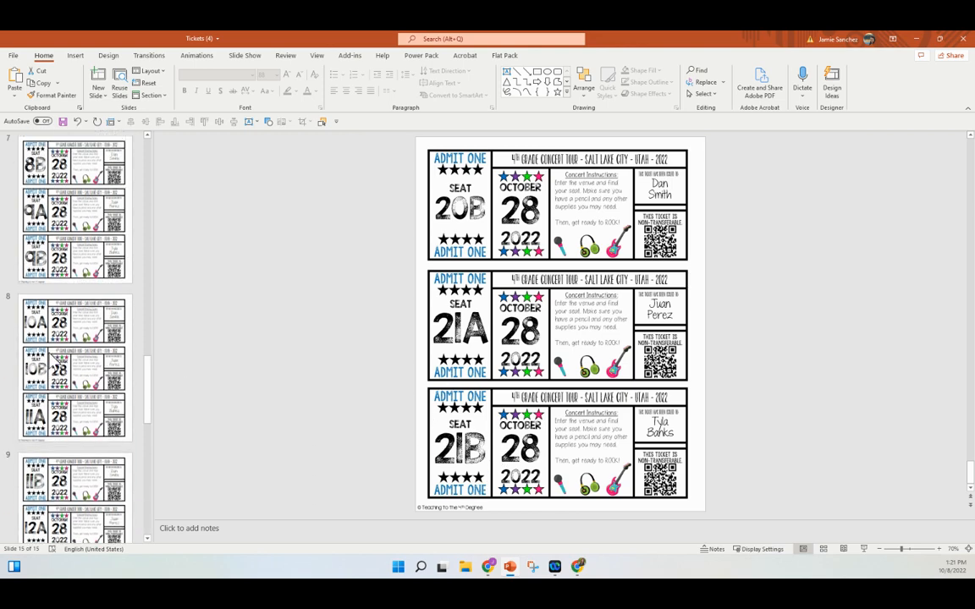
left_click(55, 359)
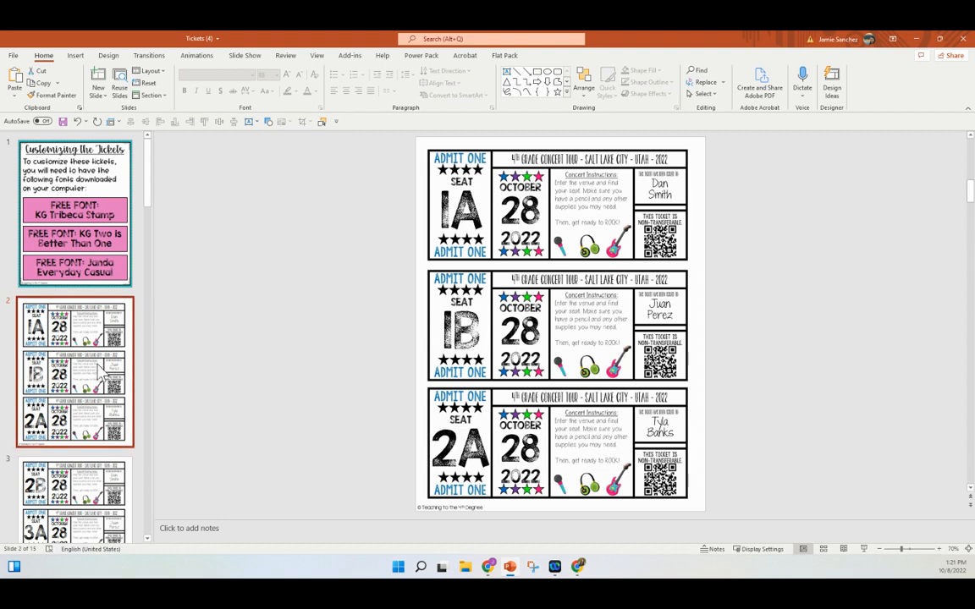
left_click(482, 457)
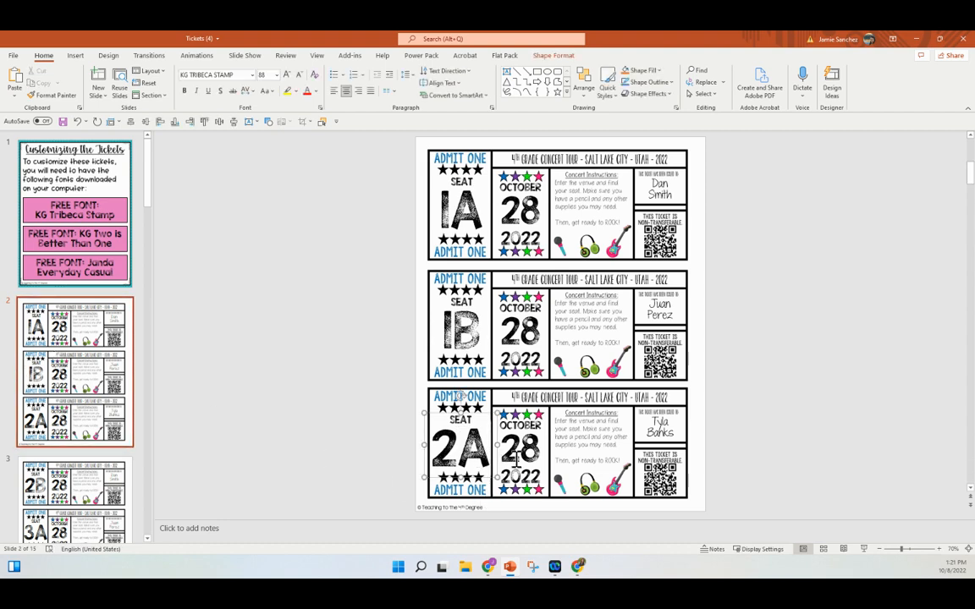
key("BackSpace")
key("BackSpace")
type("1C")
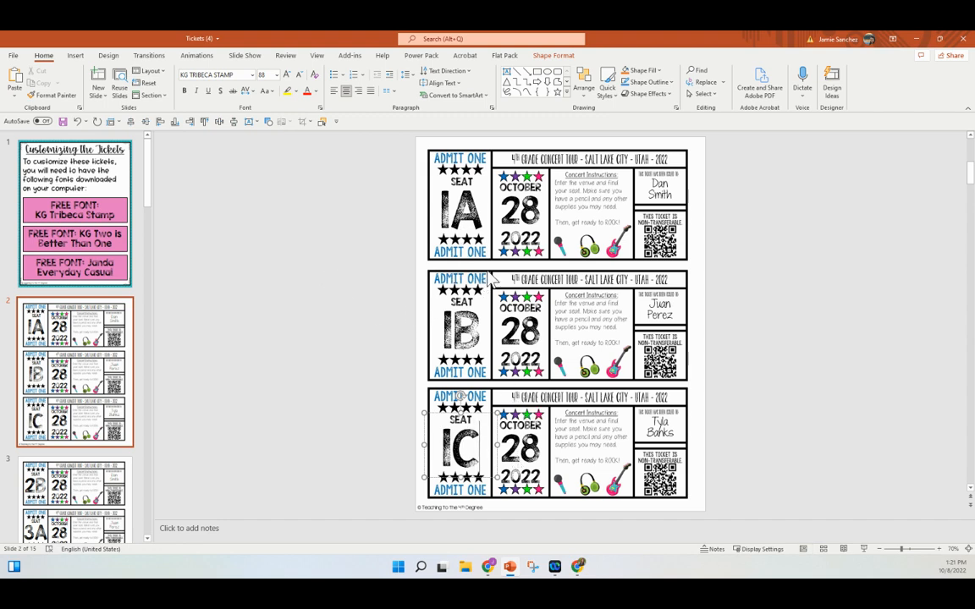
Change the first ticket's date to November 14, shrinking November to fit one line
double_click(535, 189)
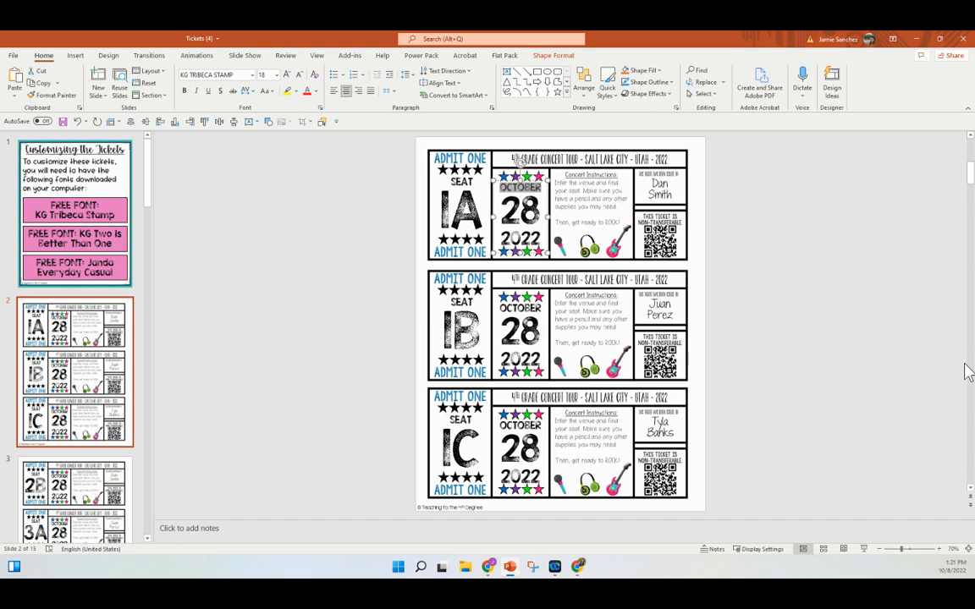
type("November")
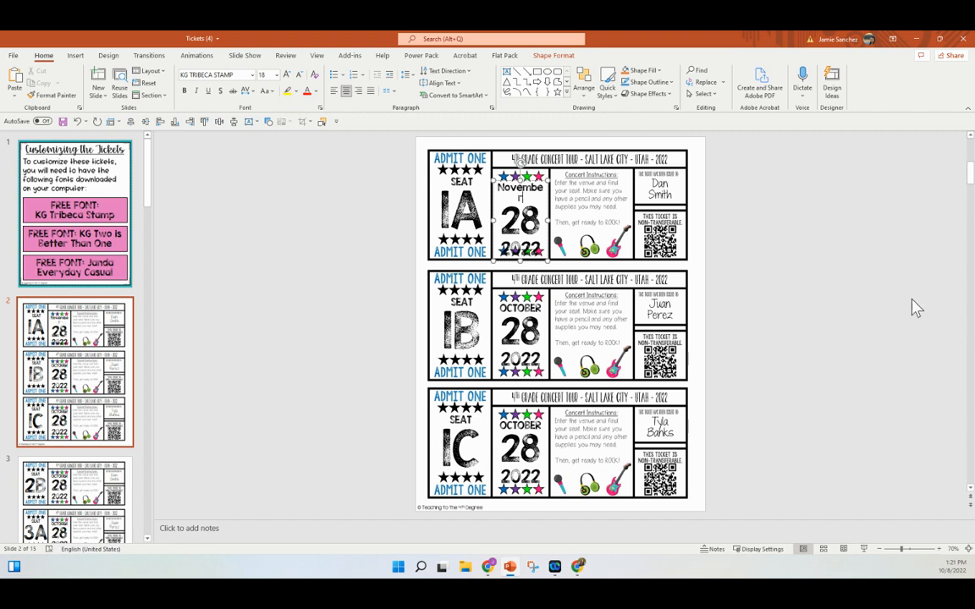
left_click_drag(486, 179, 569, 180)
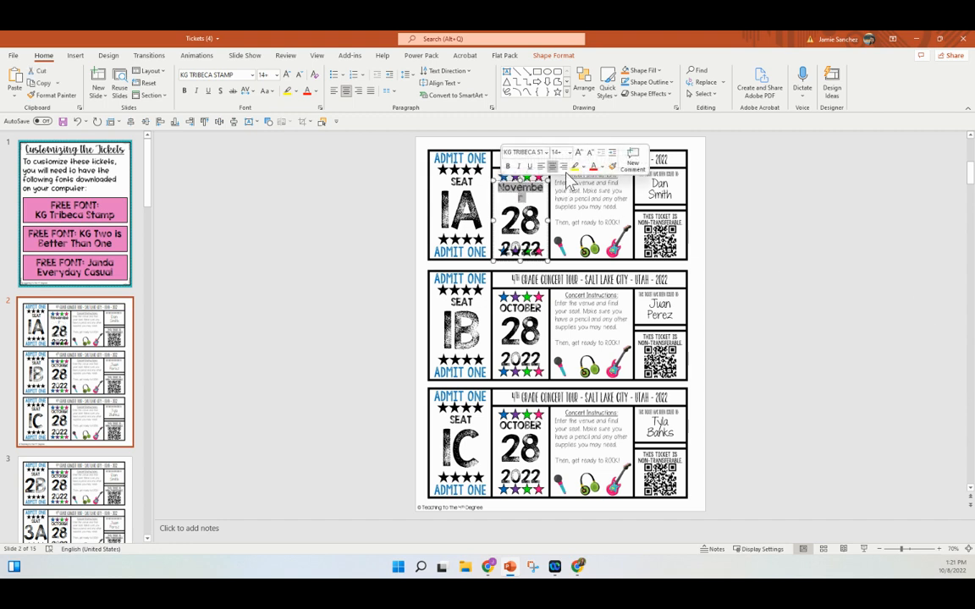
left_click(589, 155)
left_click(539, 211)
key("BackSpace")
key("BackSpace")
type("14")
key("ctrl+a")
key("ctrl+c")
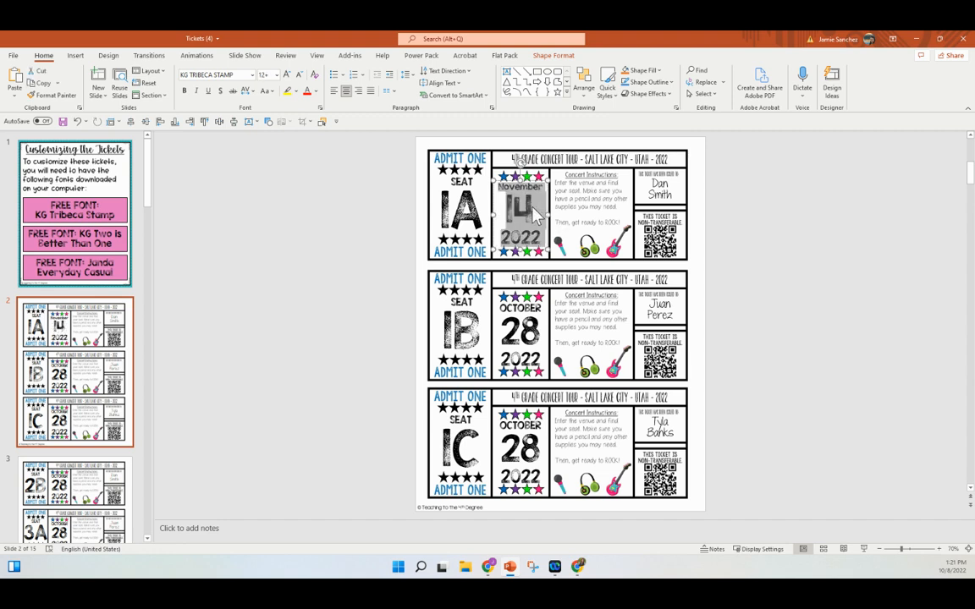
Paste the November 14, 2022 date into the second ticket, shrink November, and nudge the box up
left_click(525, 311)
key("ctrl+a")
key("ctrl+v")
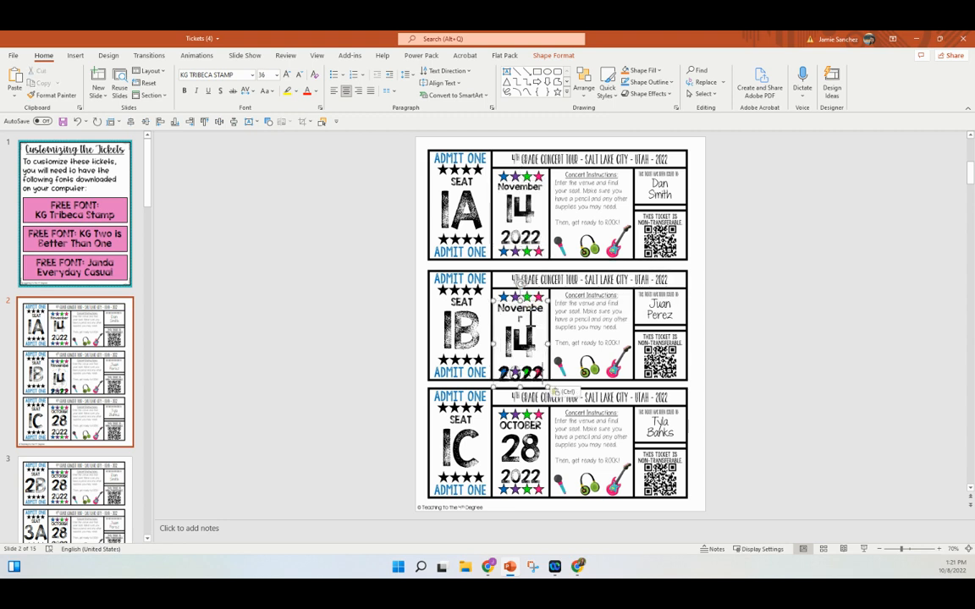
double_click(537, 319)
left_click(580, 277)
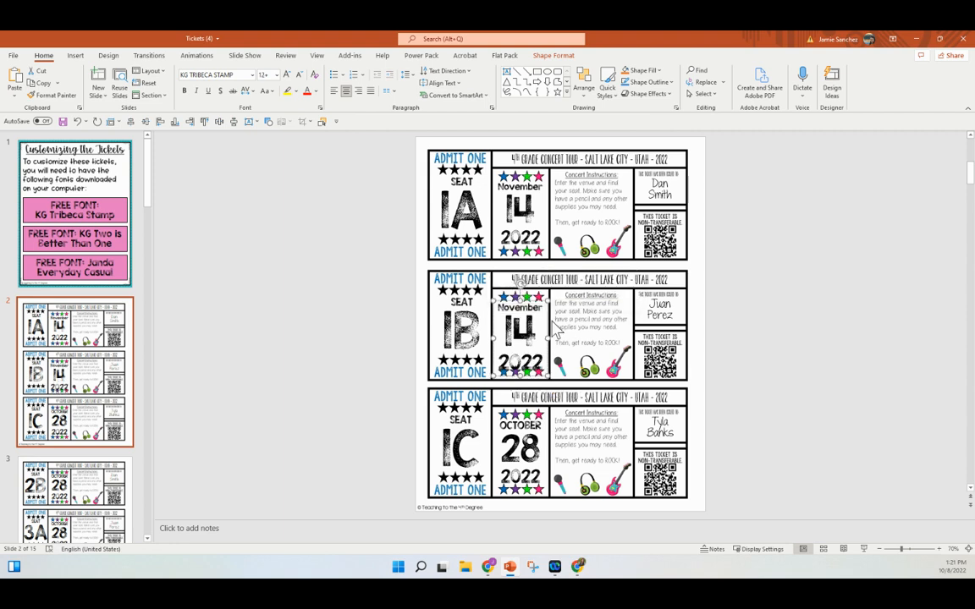
key("Up")
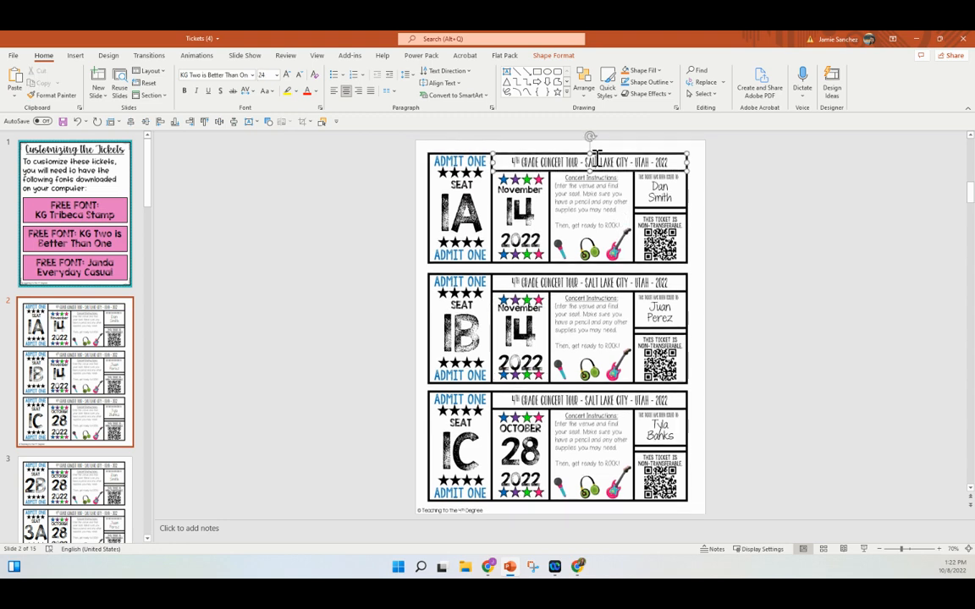
Retitle the first ticket '3rd Grade Concert Tour - Los Angeles- California' and paste it onto tickets two and three
left_click_drag(652, 161, 450, 142)
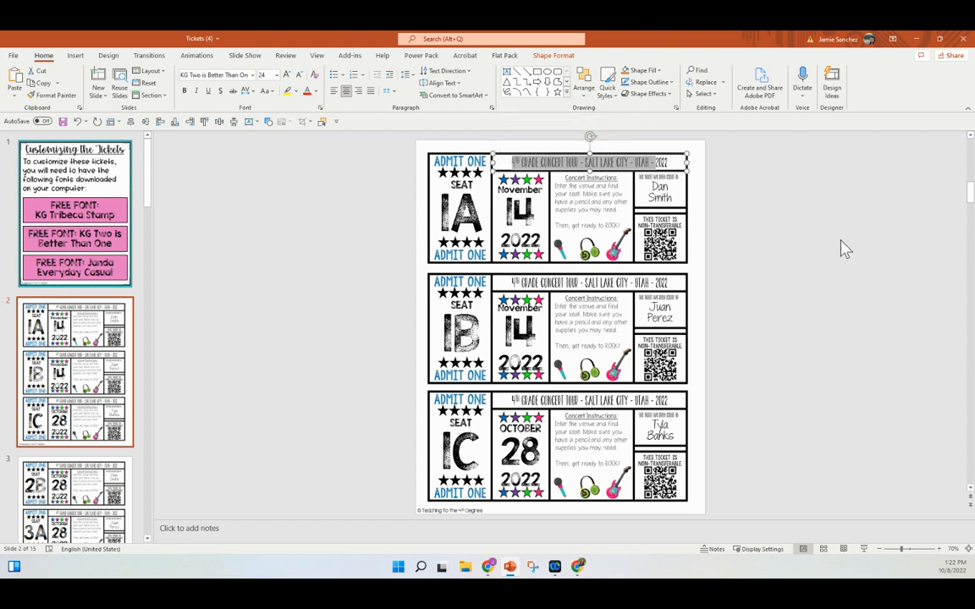
type("3r")
type("d Grade Conc")
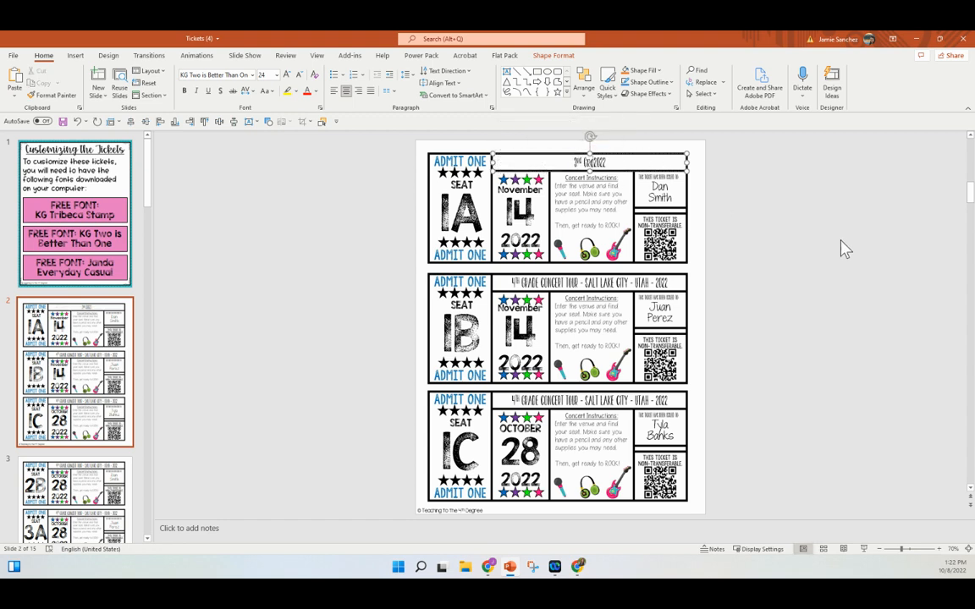
type("ert Tour ")
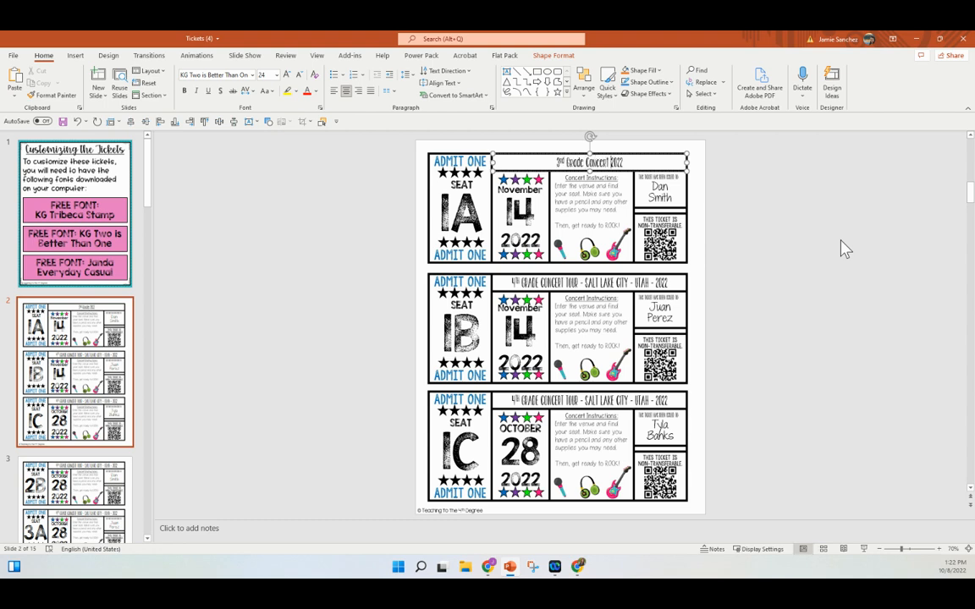
type("- Los Angel")
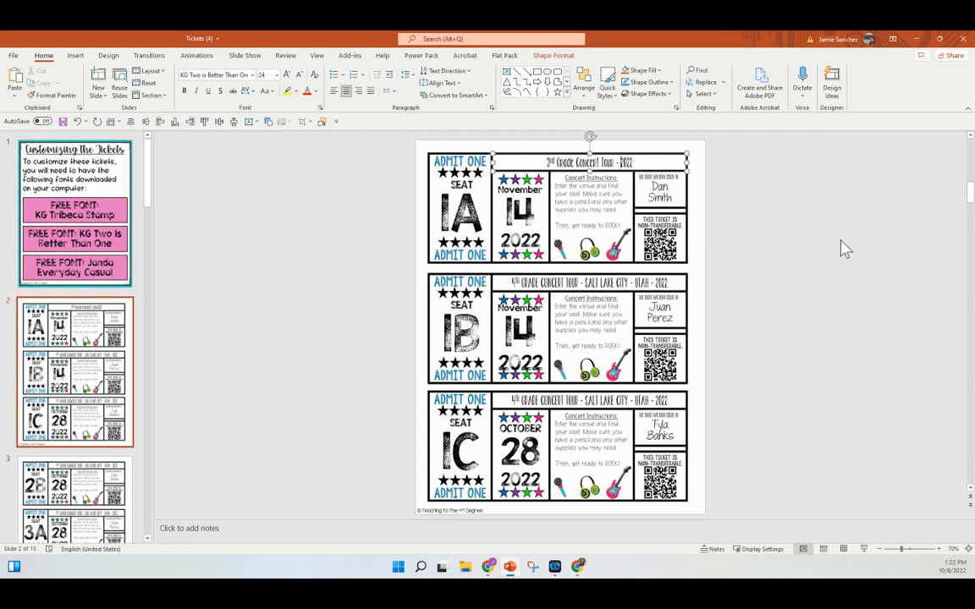
type("es- California")
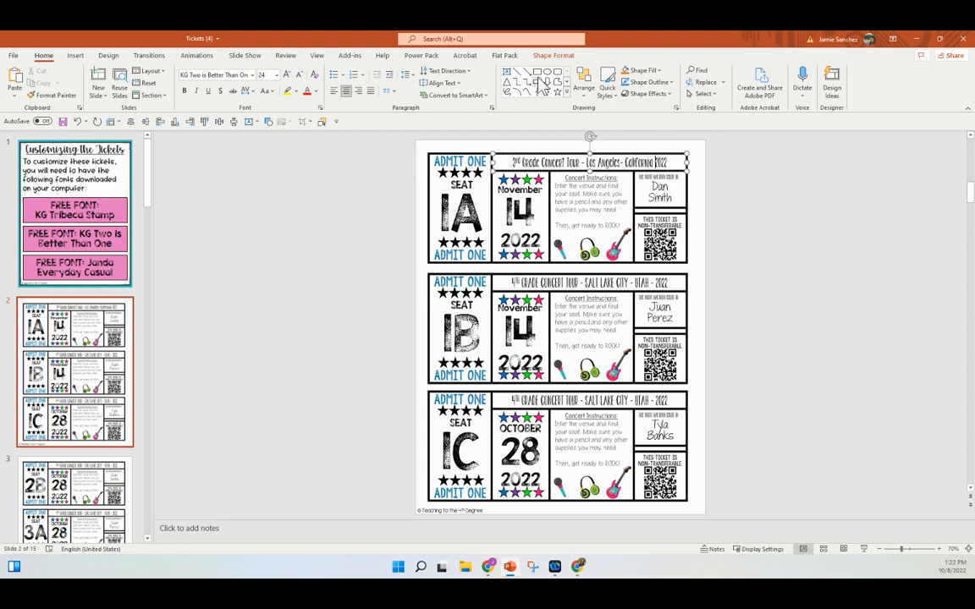
triple_click(623, 166)
key("ctrl+c")
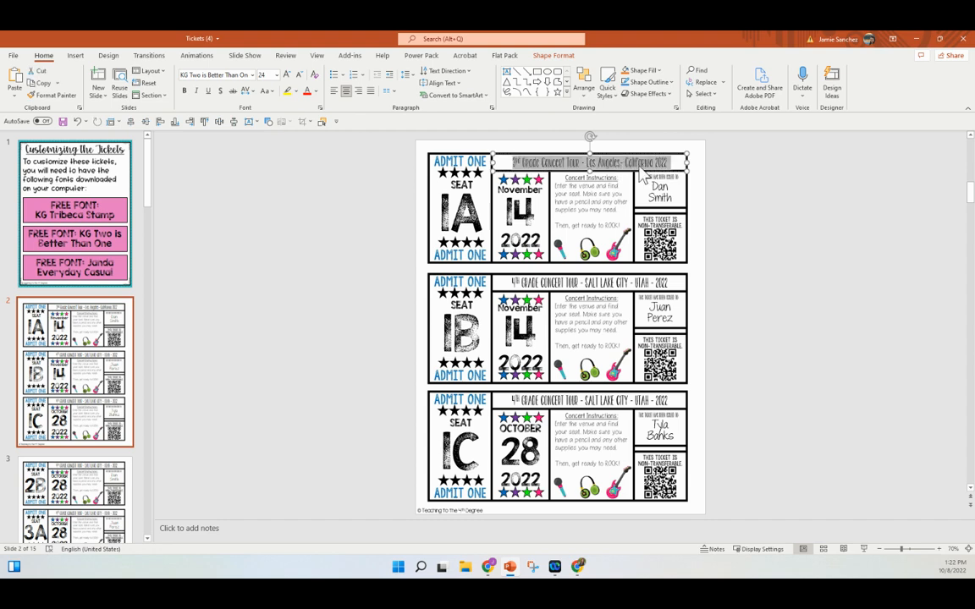
triple_click(615, 282)
key("ctrl+v")
triple_click(592, 397)
key("ctrl+v")
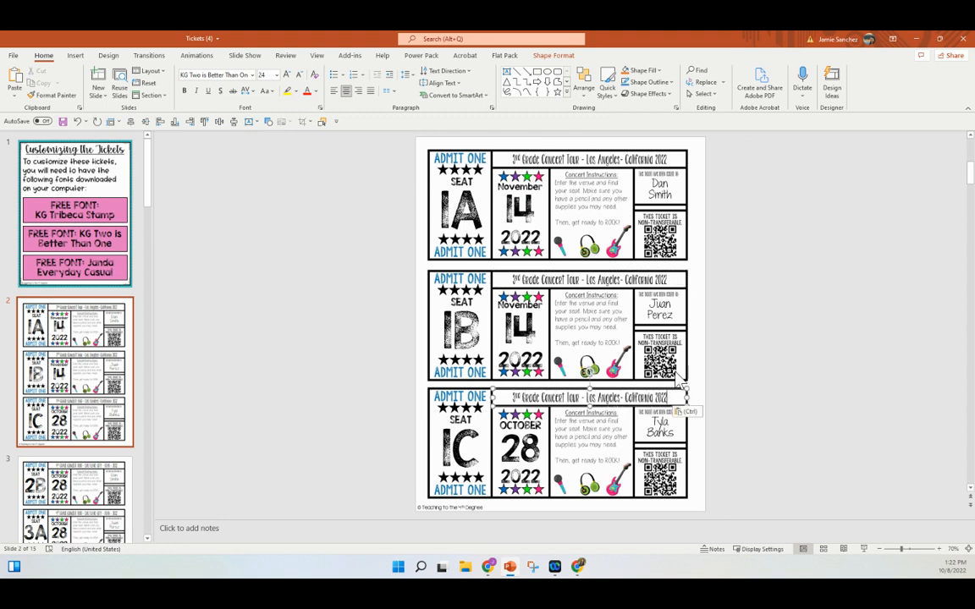
left_click(665, 186)
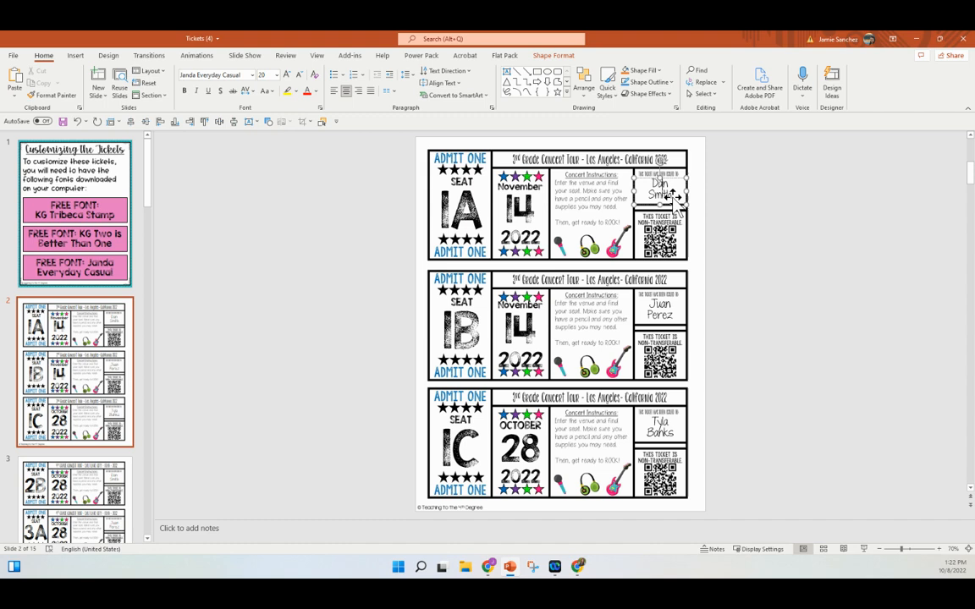
Replace the names on the first two tickets with new student names, leaving the date box unmoved
left_click_drag(657, 183, 682, 188)
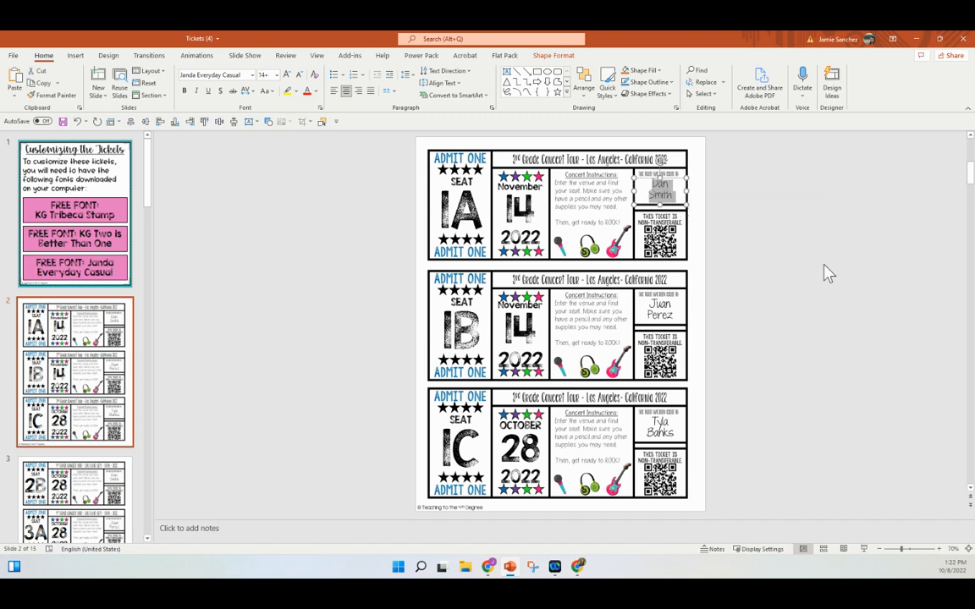
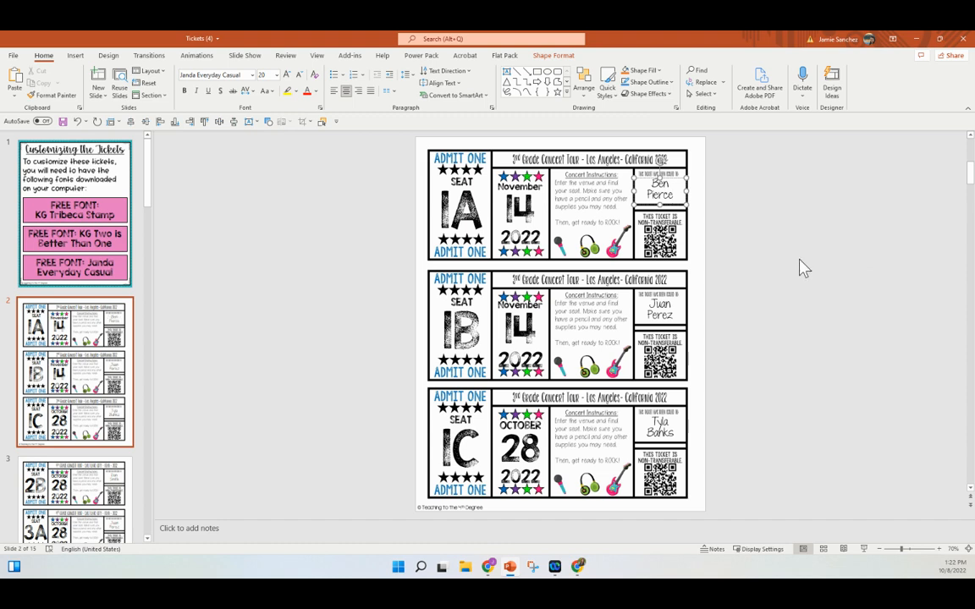
triple_click(675, 302)
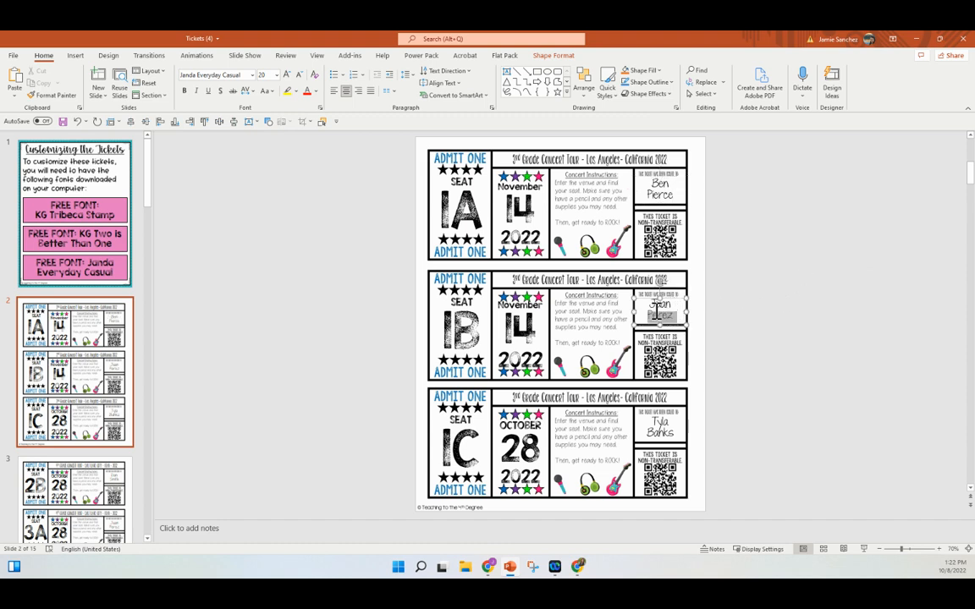
left_click(730, 428)
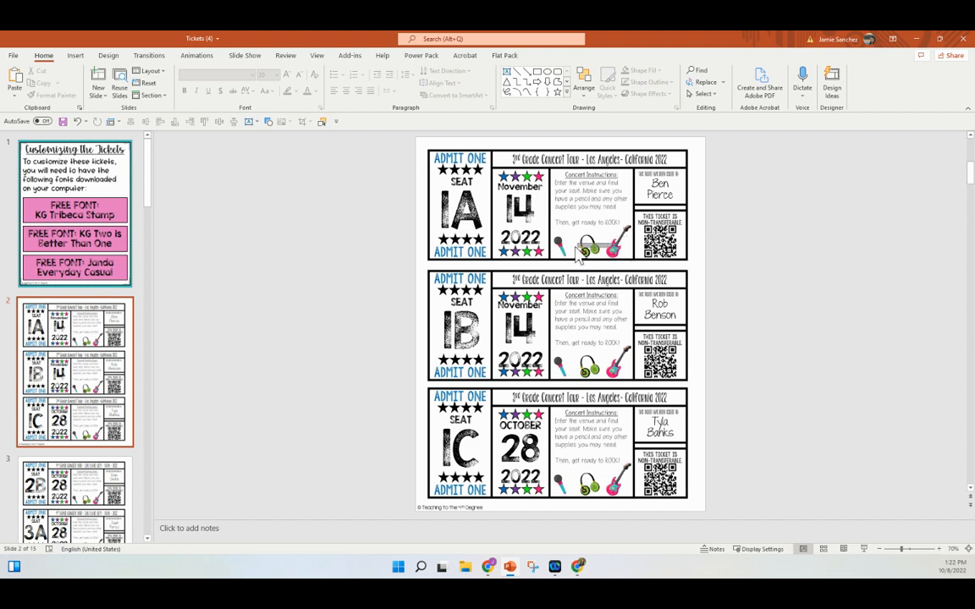
left_click_drag(518, 250, 544, 259)
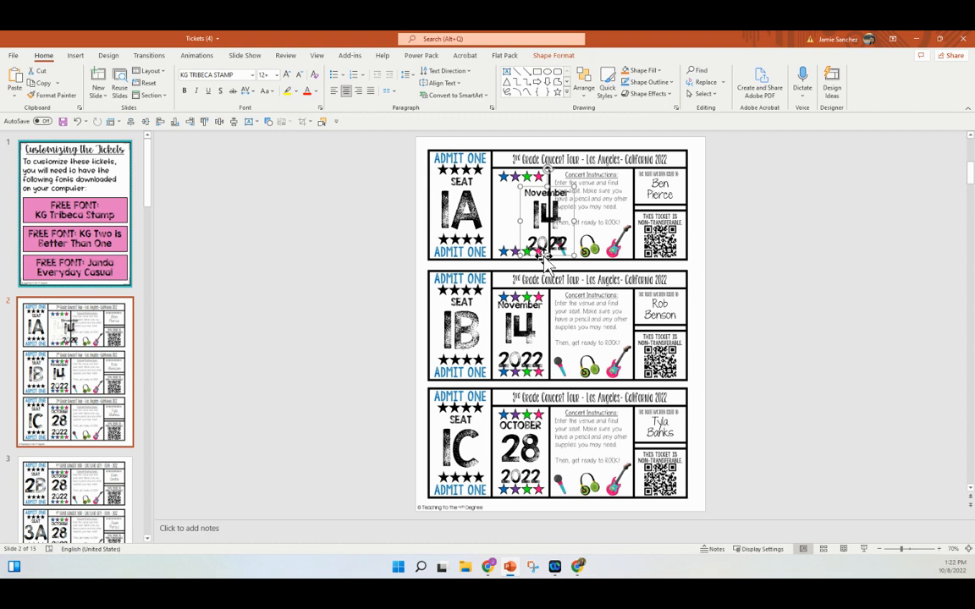
key("ctrl+z")
left_click(439, 156)
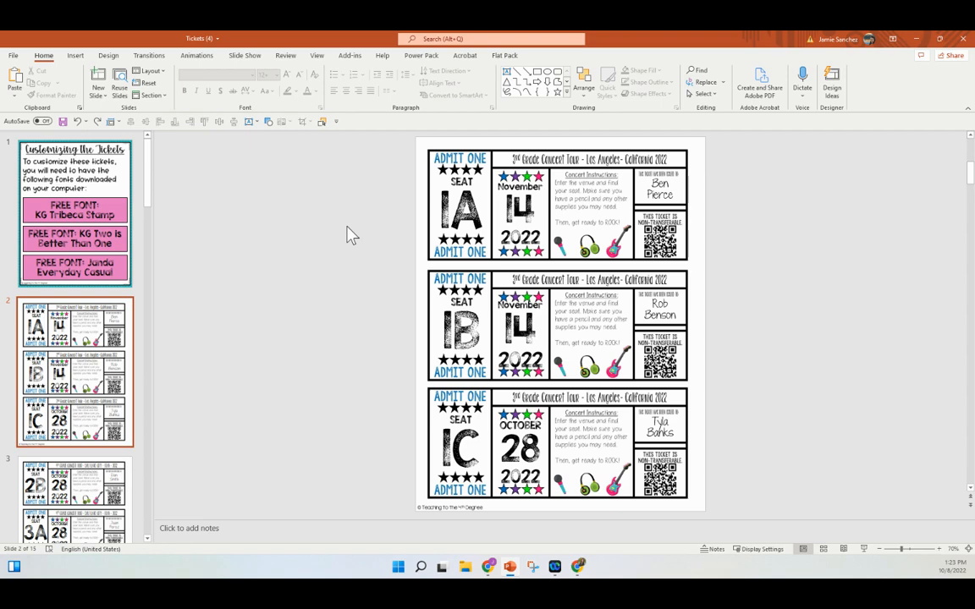
Minimize PowerPoint and switch Chrome to the Rock Concert Escape Room Drive folder
left_click(915, 39)
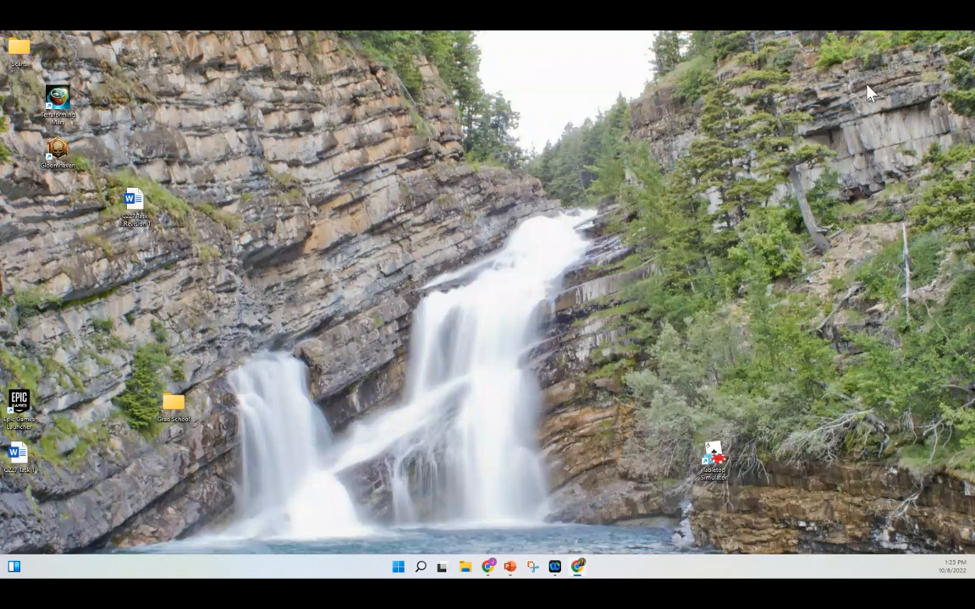
mouse_move(490, 571)
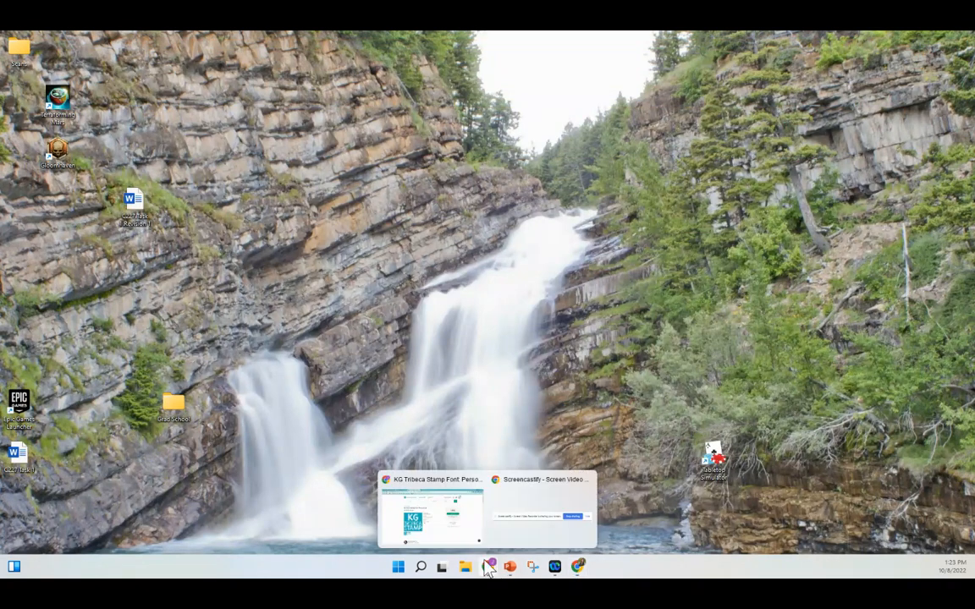
left_click(431, 511)
left_click(167, 39)
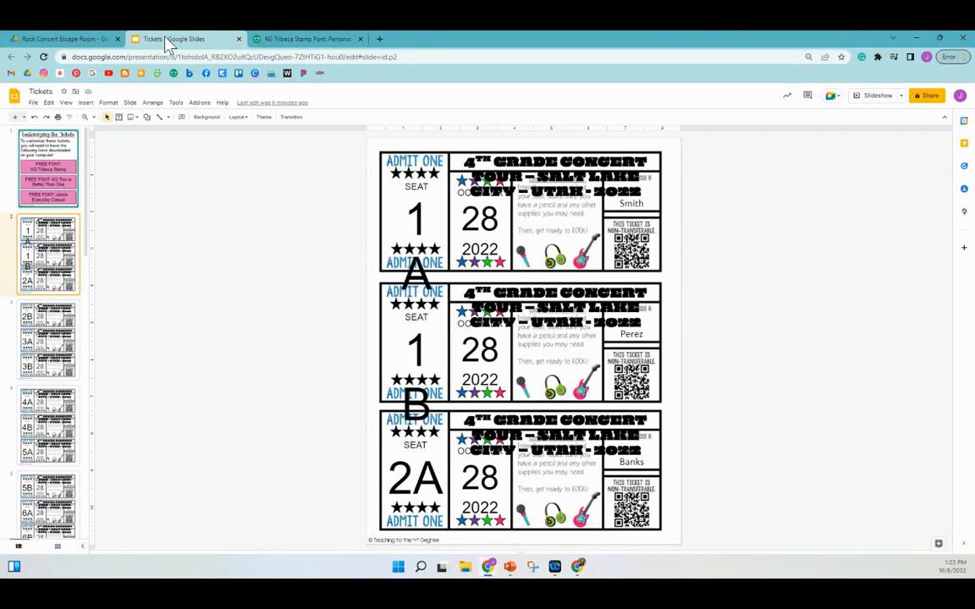
left_click(89, 39)
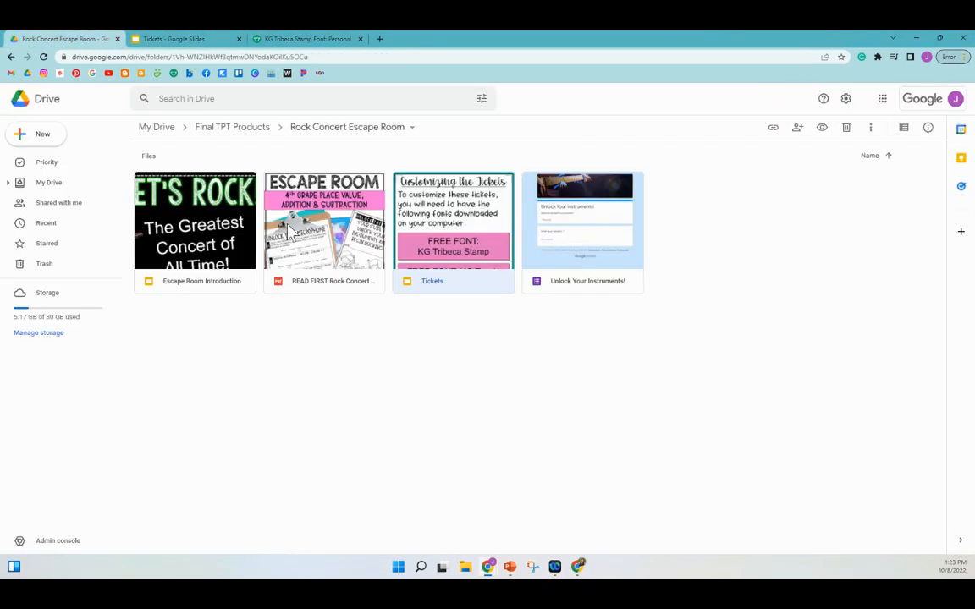
Open the Escape Room Introduction deck and select its 'The Greatest Concert of All Time!' box
double_click(227, 269)
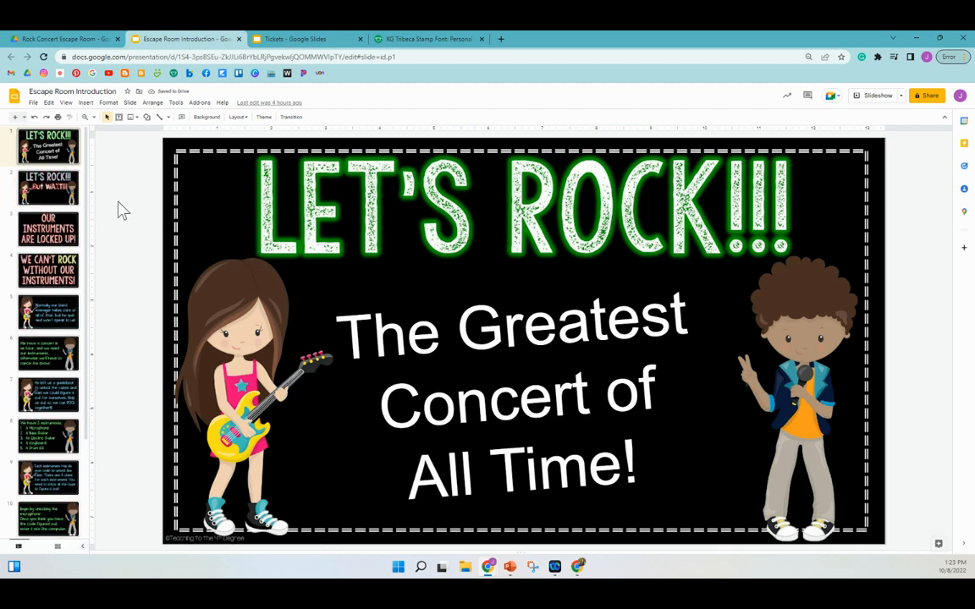
left_click(515, 330)
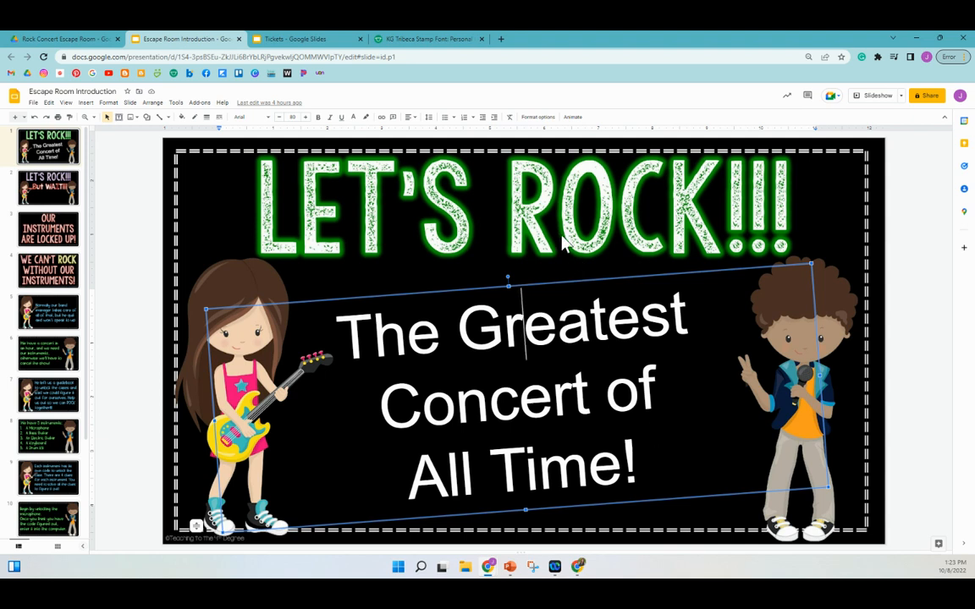
Review slides 2 through 13, ending on the closing LET'S ROCK!!! slide
left_click_drag(860, 458, 860, 458)
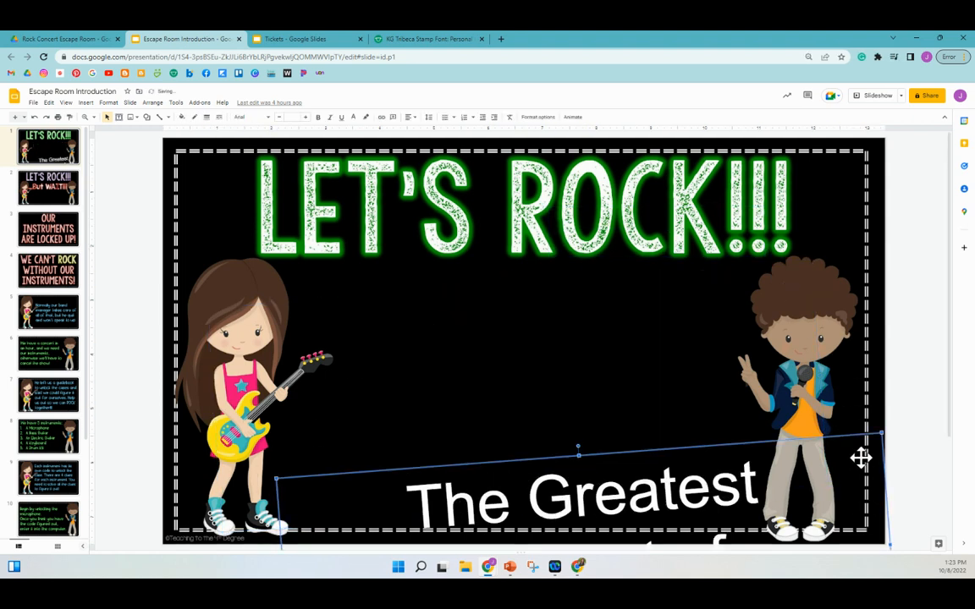
key("ctrl+z")
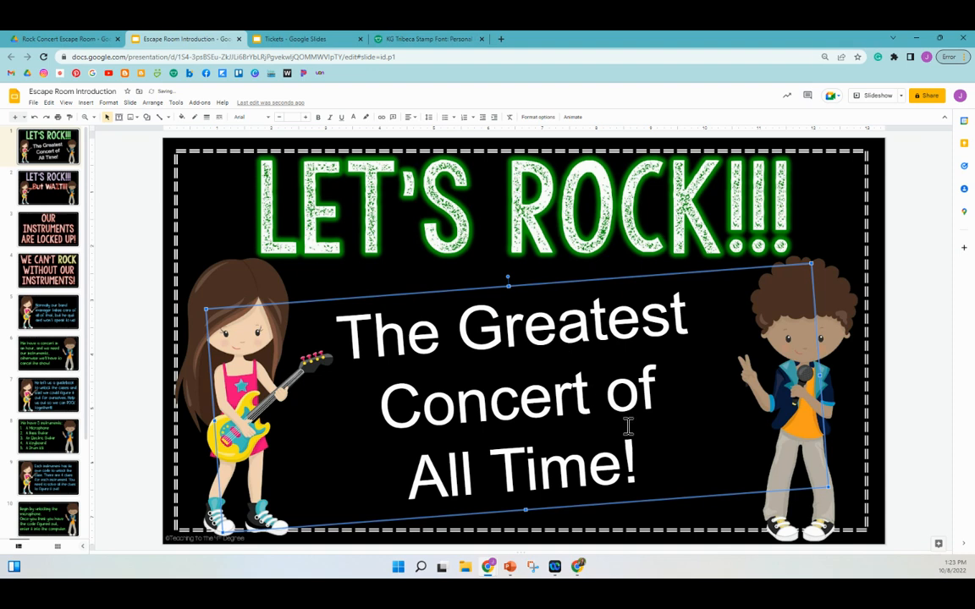
left_click(59, 180)
left_click(56, 309)
scroll(46, 408, "down", 1)
scroll(48, 409, "down", 1)
left_click(50, 410)
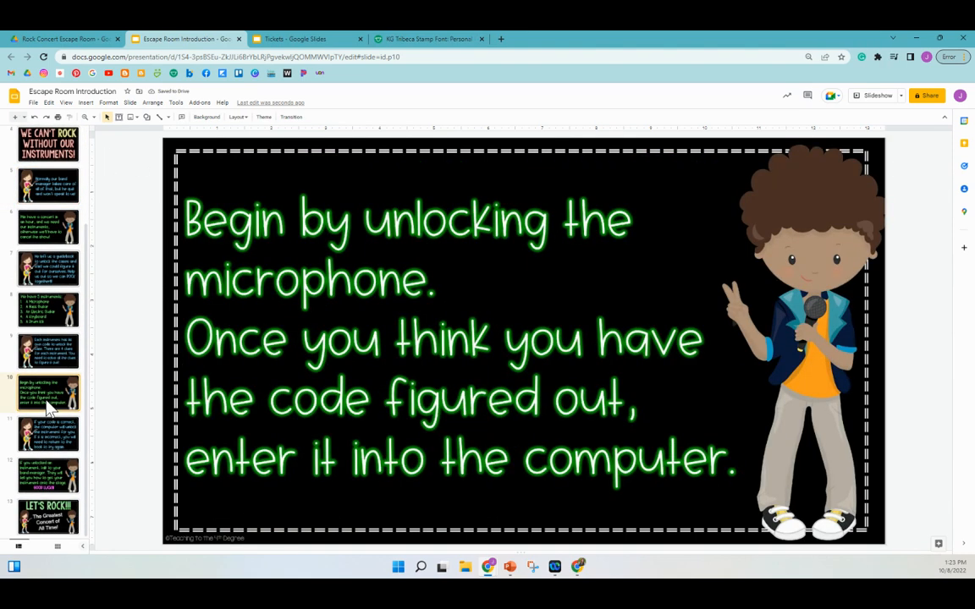
left_click(63, 477)
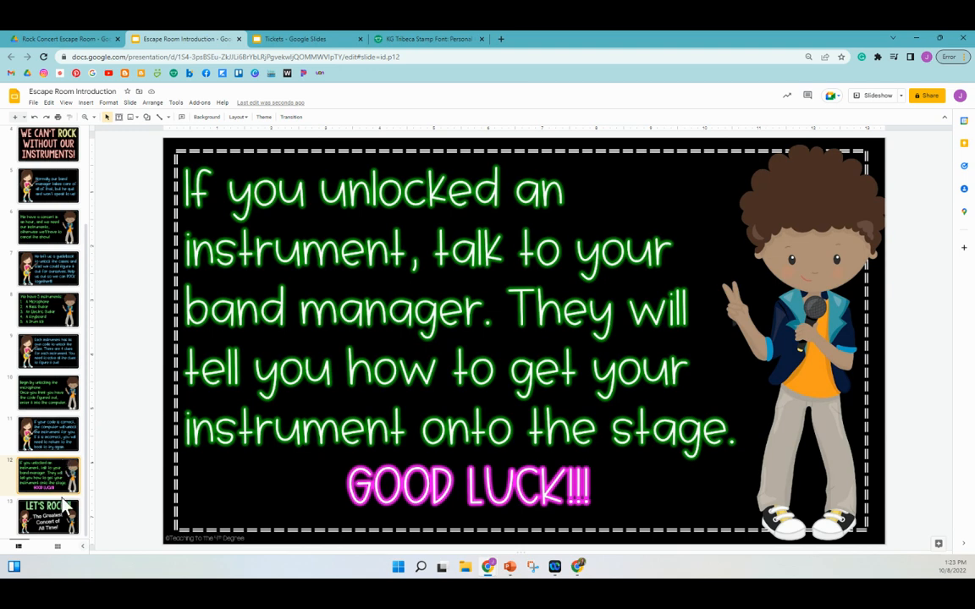
left_click(64, 503)
left_click(492, 377)
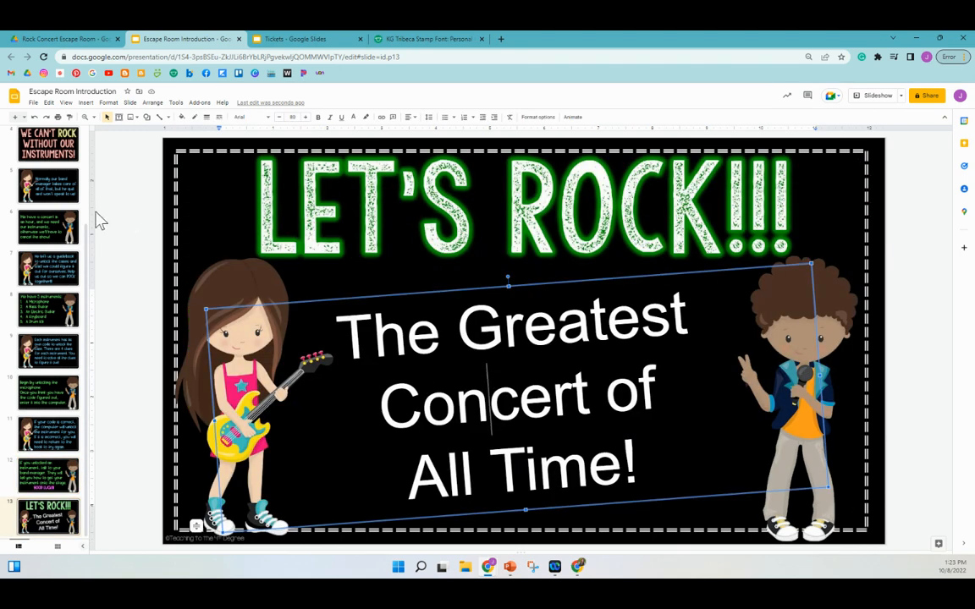
scroll(68, 212, "up", 3)
Return to slide 1 and download the deck as a Microsoft PowerPoint (.pptx) file
left_click(46, 139)
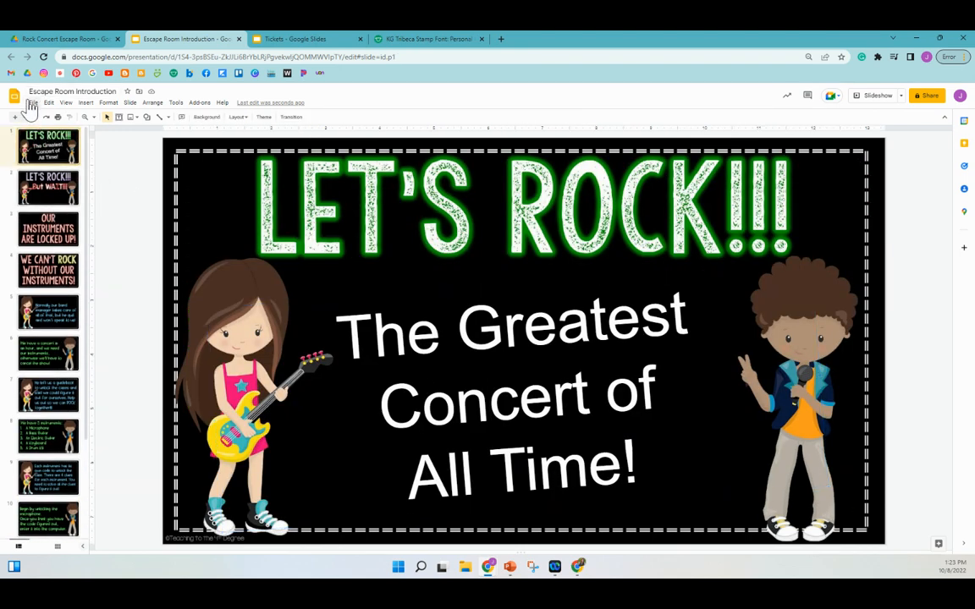
left_click(31, 103)
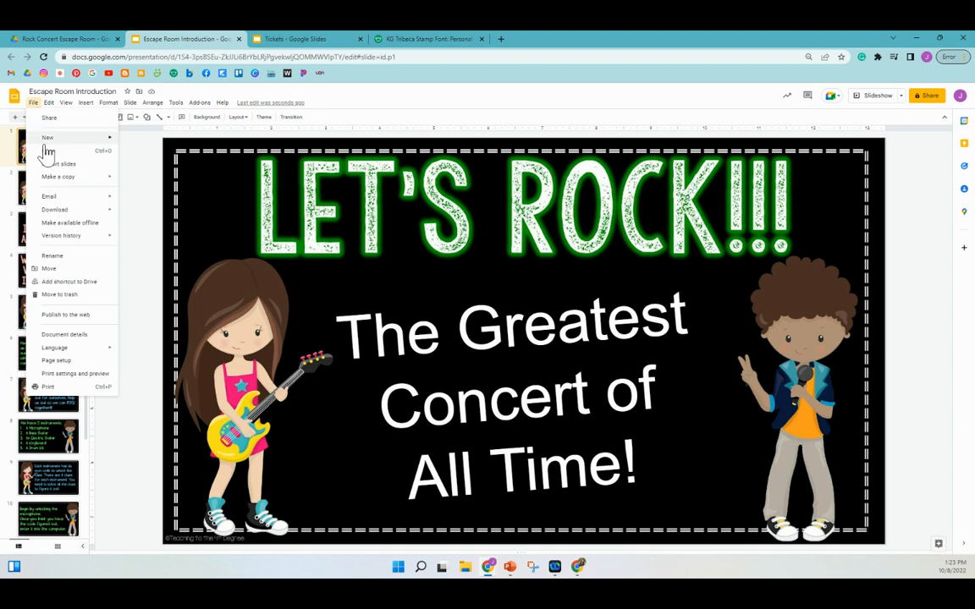
mouse_move(77, 214)
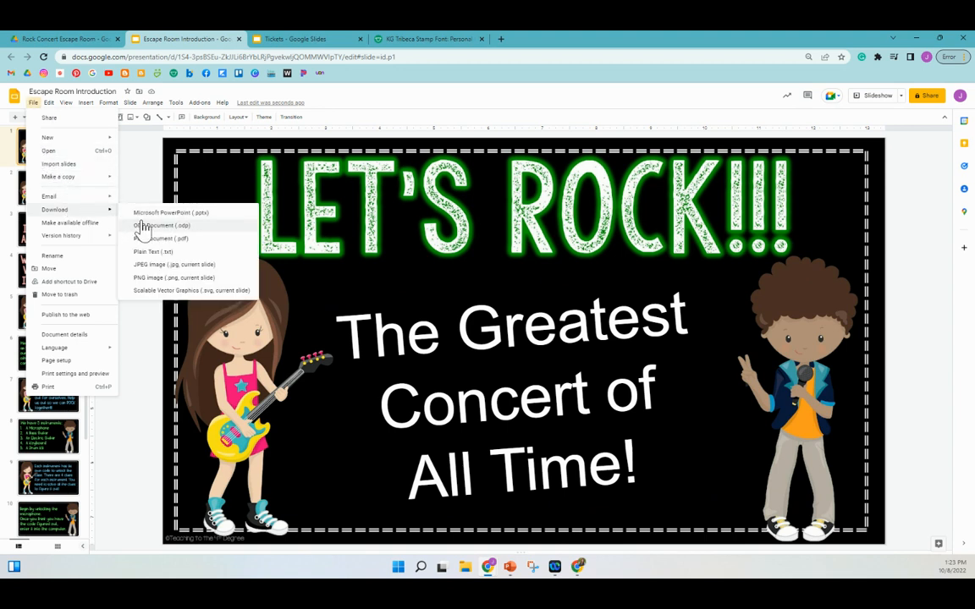
left_click(146, 215)
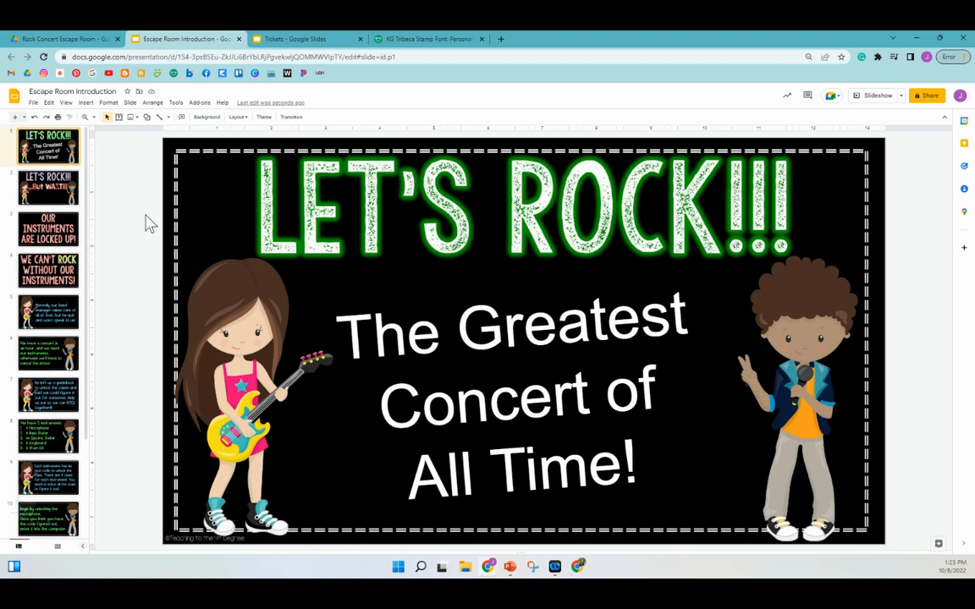